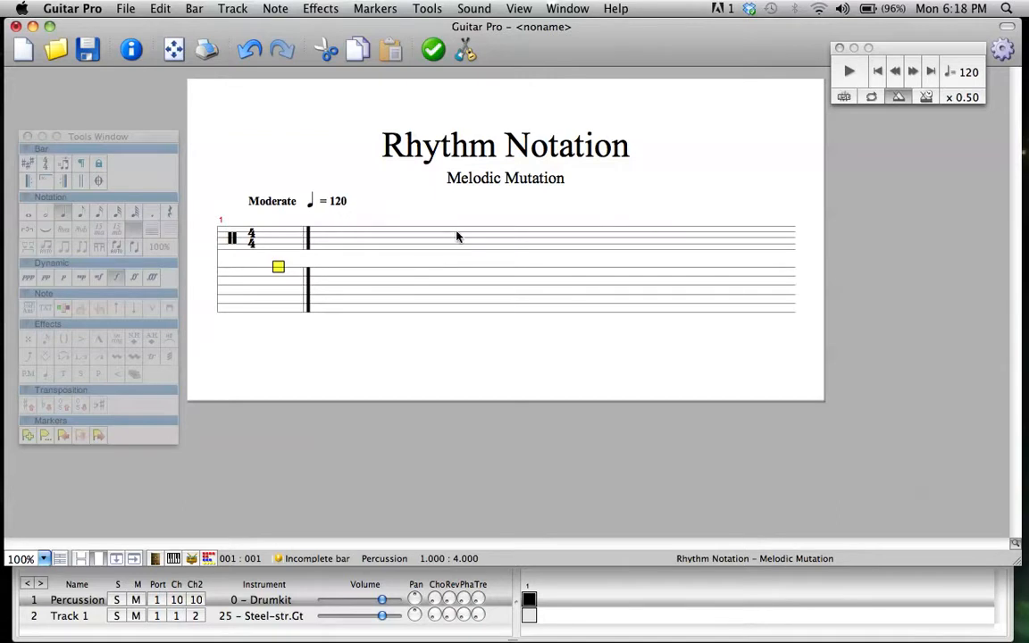
# Fill bar 1 of the Percussion track with four quarter-note hits of 42 and play the bar
pyautogui.write('42')
pyautogui.press('Right')
pyautogui.write('42')
pyautogui.press('Right')
pyautogui.write('42')
pyautogui.press('Right')
pyautogui.write('42')
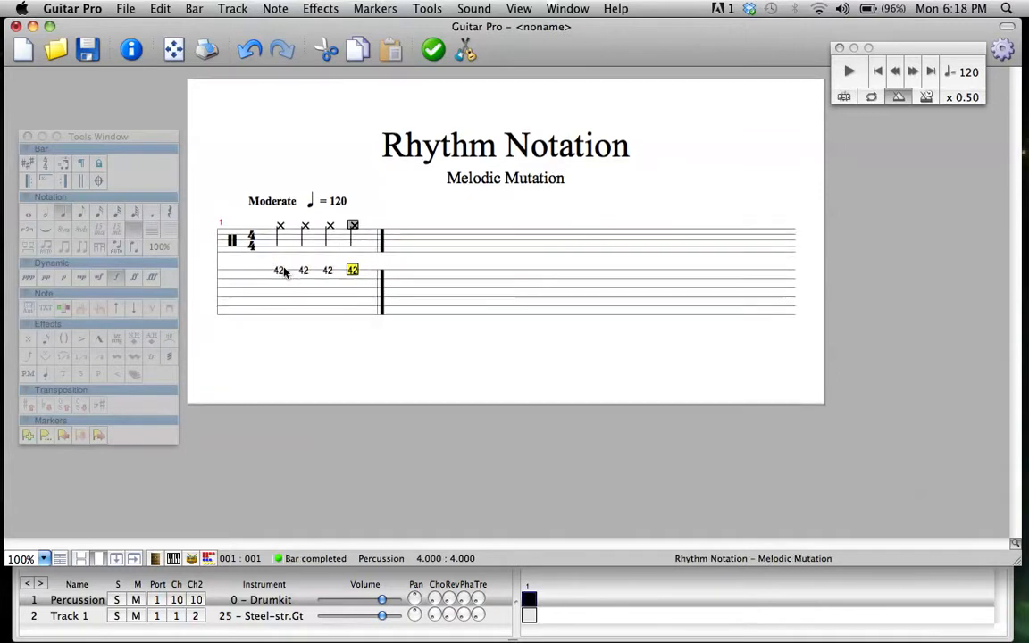
pyautogui.click(278, 271)
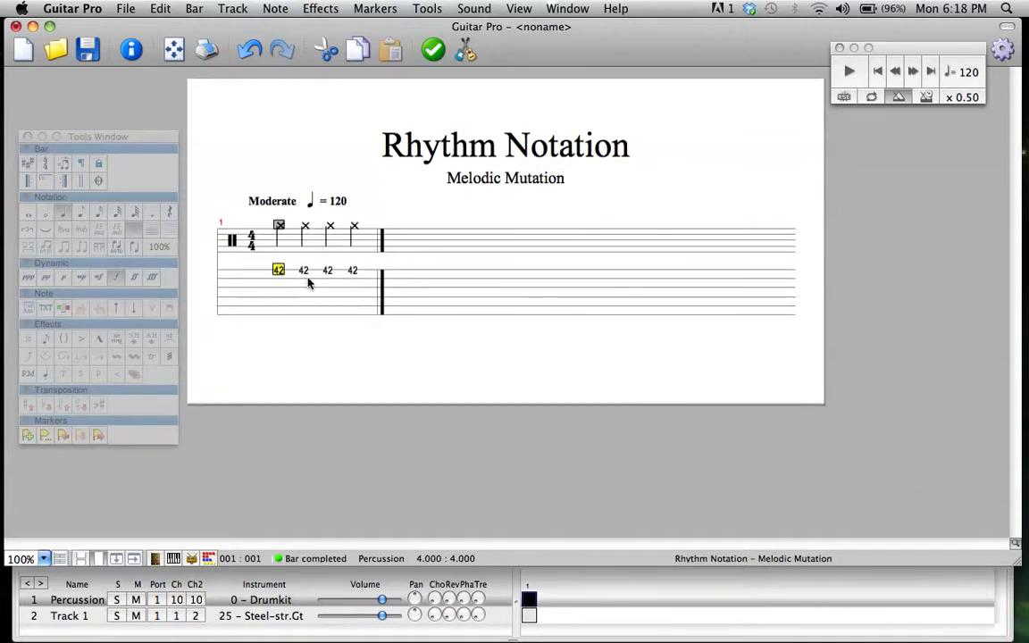
pyautogui.press('space')
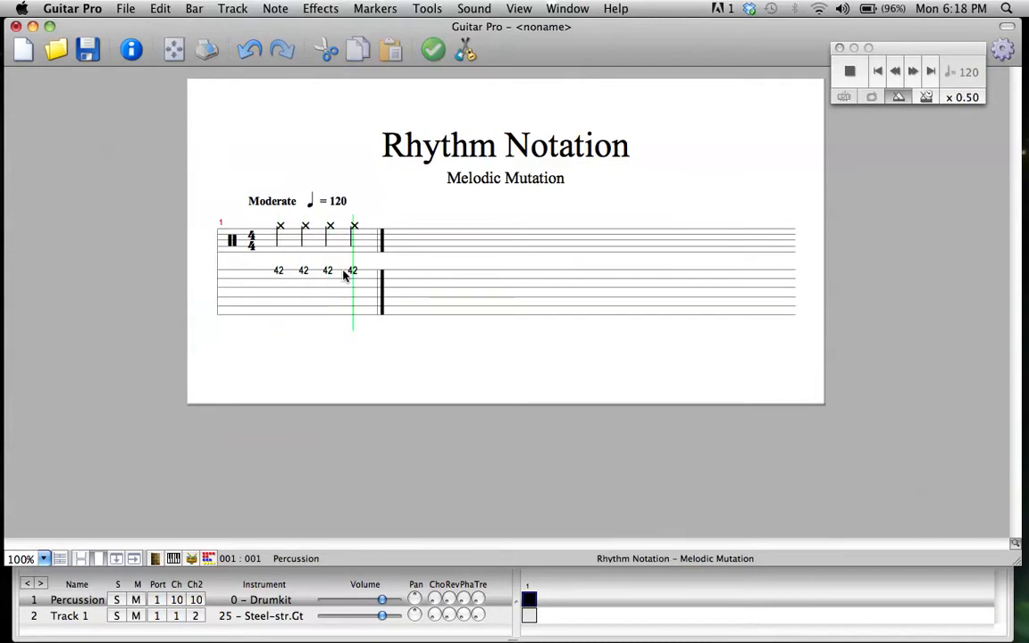
# Change all four quarter-note hits in bar 1 to eighth notes
pyautogui.click(277, 270)
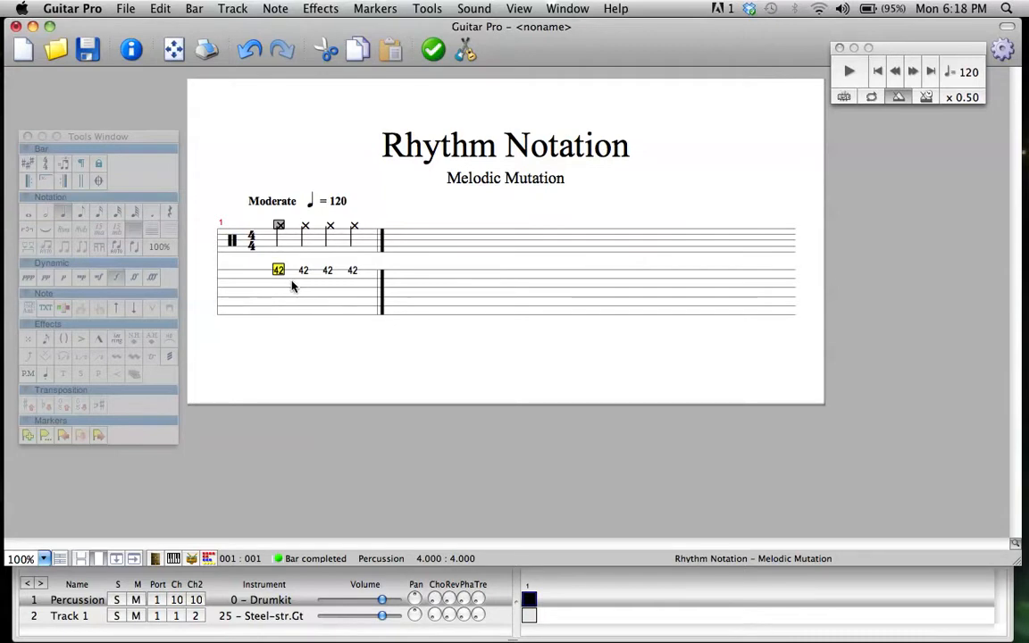
pyautogui.moveTo(296, 284); pyautogui.dragTo(339, 272)
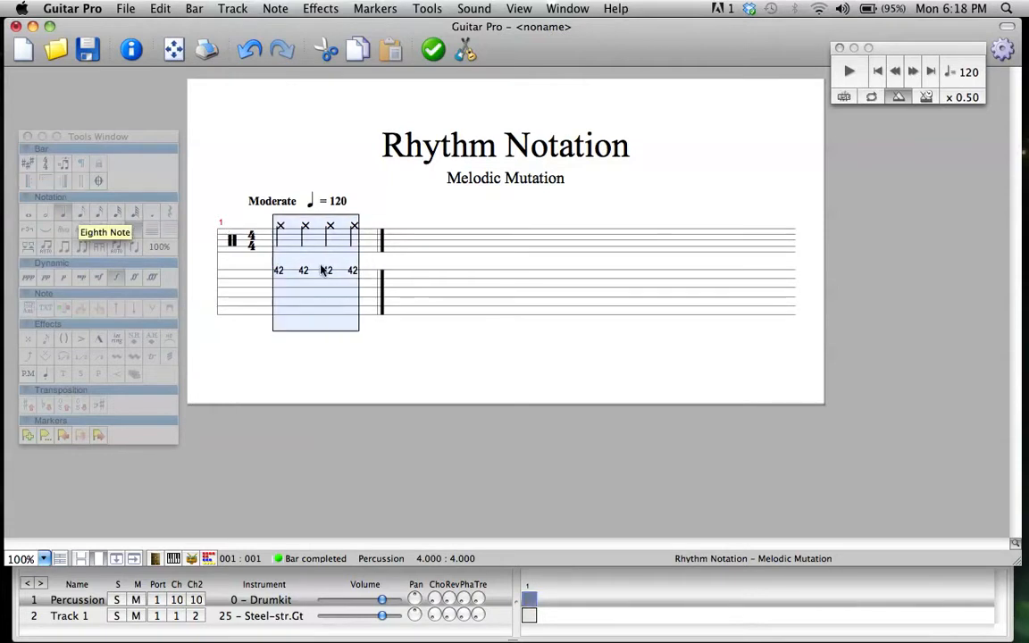
pyautogui.click(78, 213)
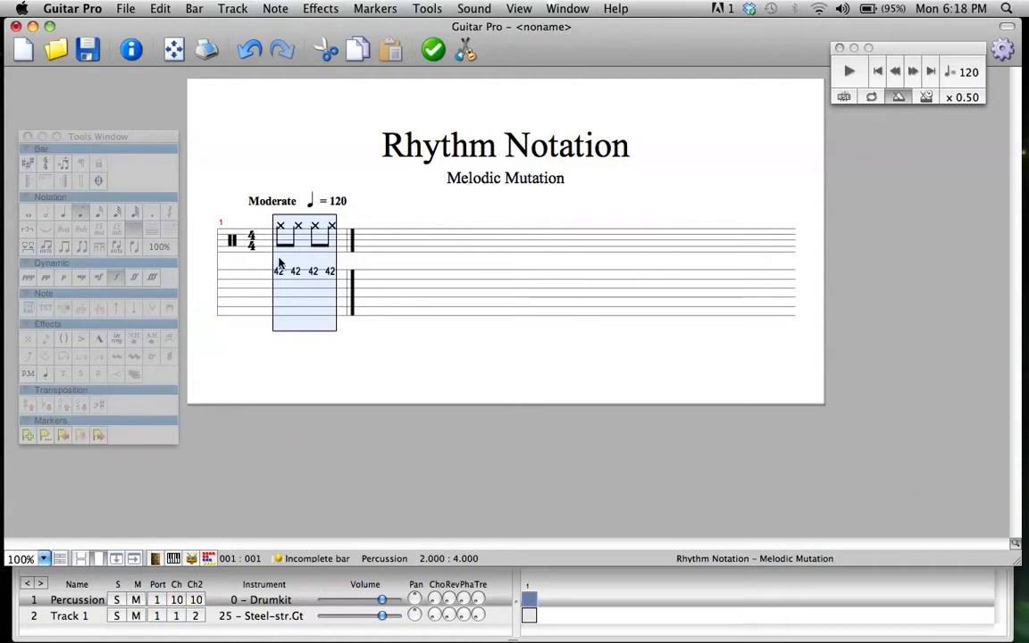
# Copy the four eighth notes, paste them after the fourth note to fill the bar, and play it
pyautogui.moveTo(276, 271); pyautogui.dragTo(331, 274)
pyautogui.press('super+c')
pyautogui.click(332, 281)
pyautogui.press('Right')
pyautogui.press('super+v')
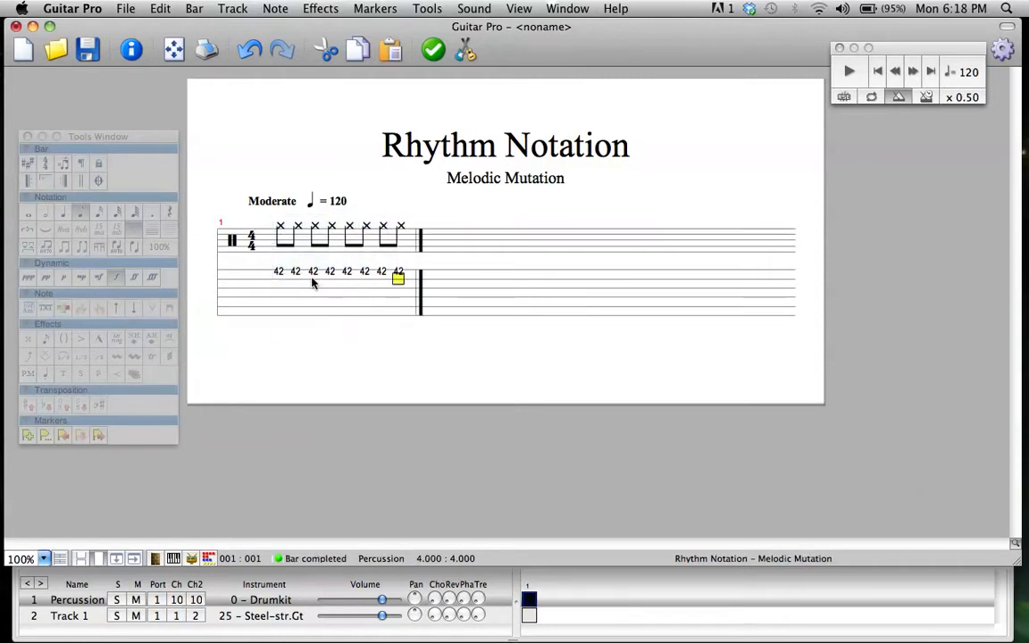
pyautogui.click(279, 271)
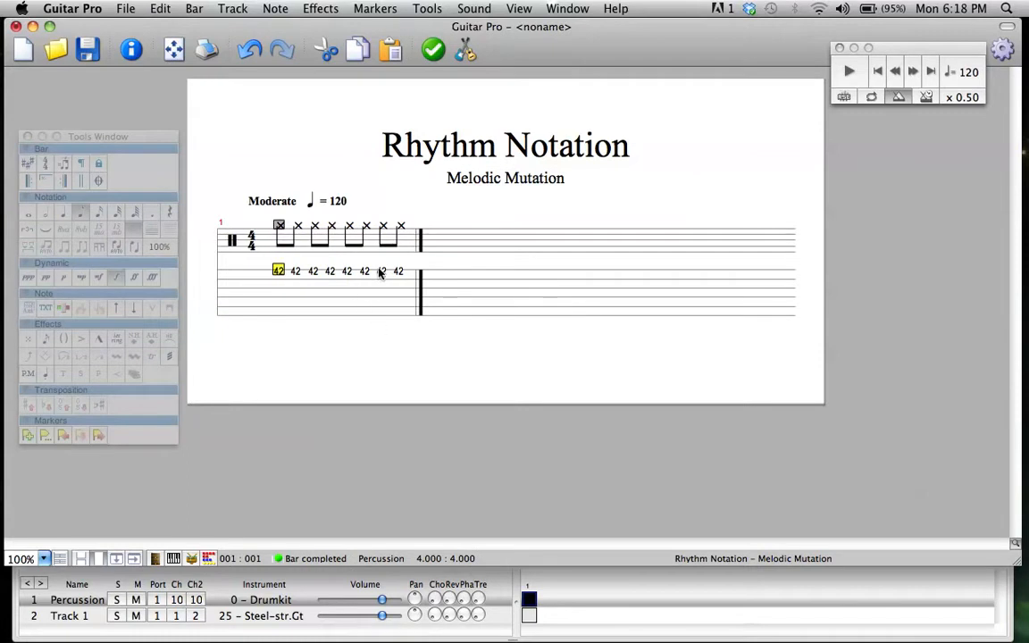
pyautogui.press('space')
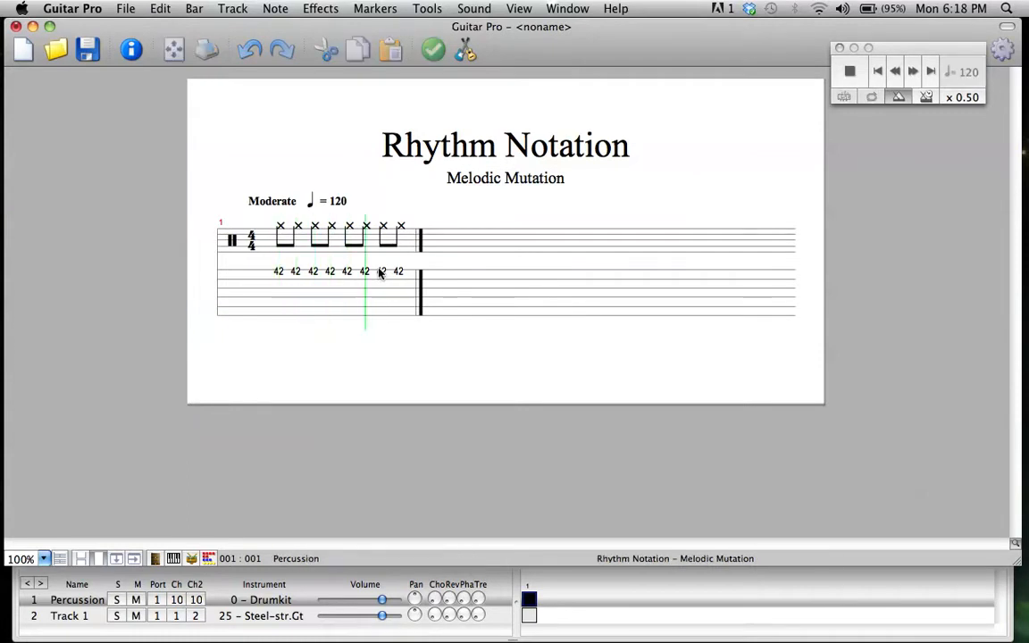
# Change the first two eighth notes of the bar to sixteenth notes
pyautogui.click(280, 271)
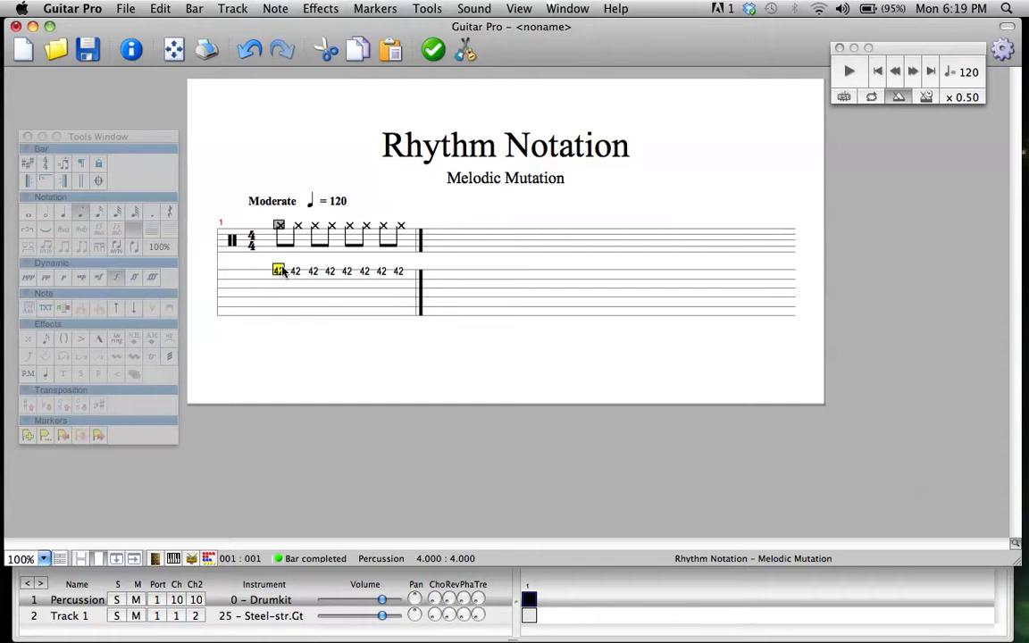
pyautogui.moveTo(280, 271); pyautogui.dragTo(399, 274)
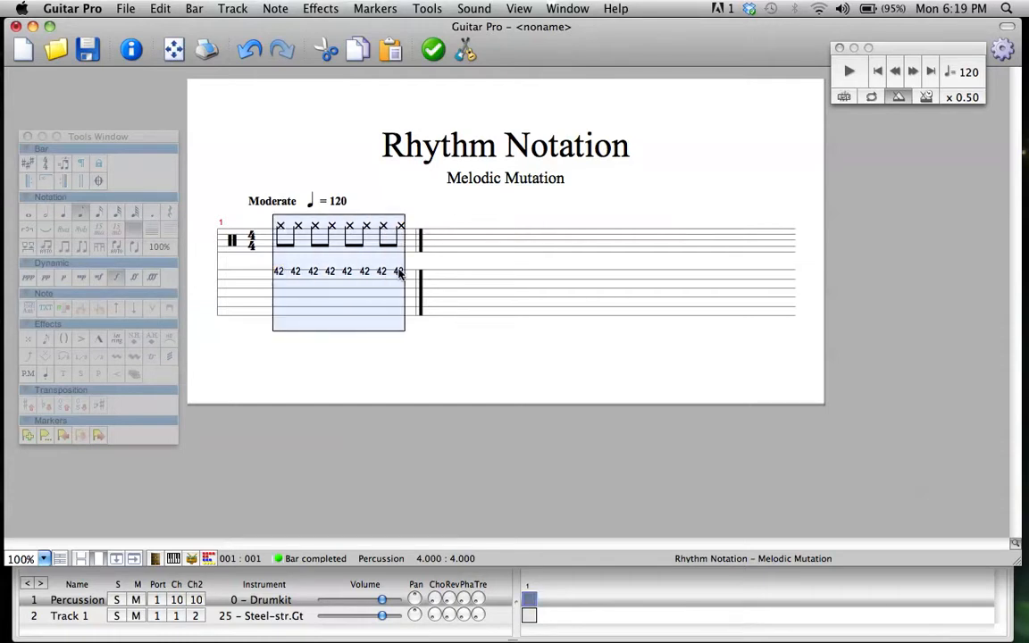
pyautogui.click(331, 274)
pyautogui.moveTo(276, 272); pyautogui.dragTo(402, 271)
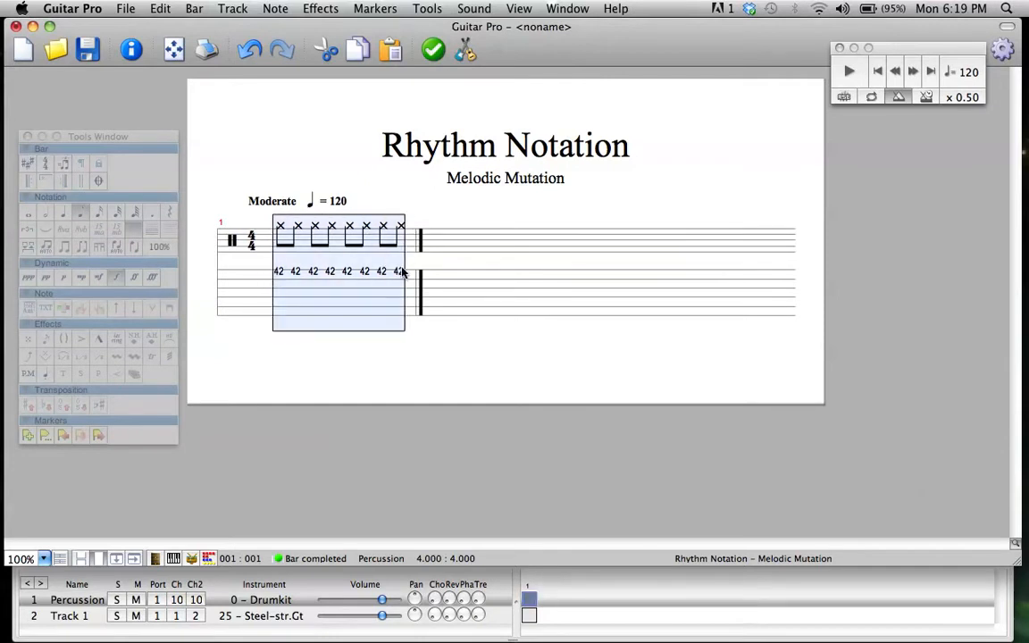
pyautogui.click(329, 271)
pyautogui.moveTo(279, 271); pyautogui.dragTo(288, 273)
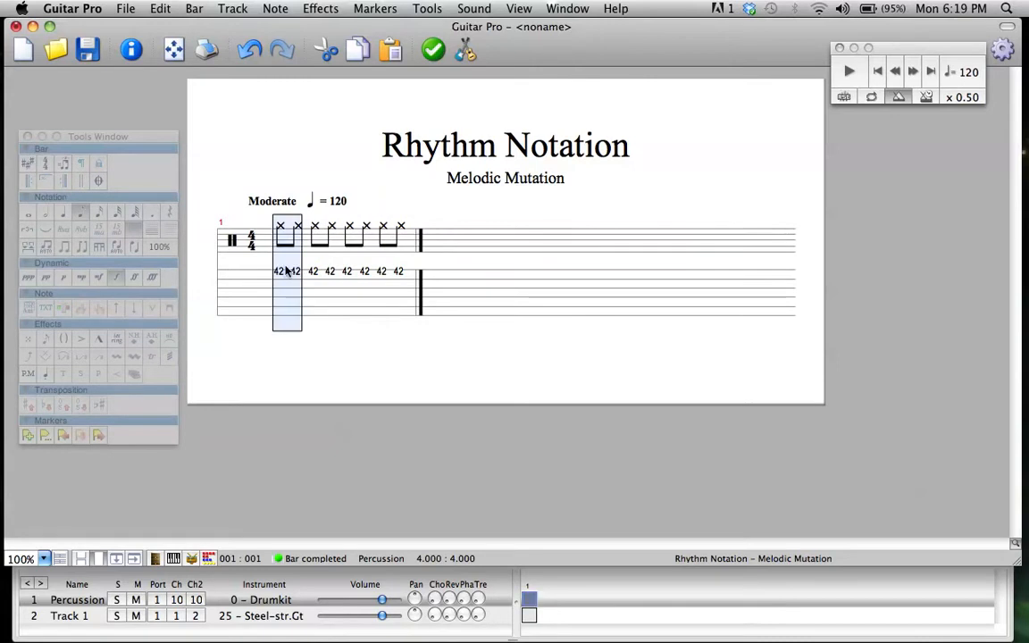
pyautogui.click(98, 216)
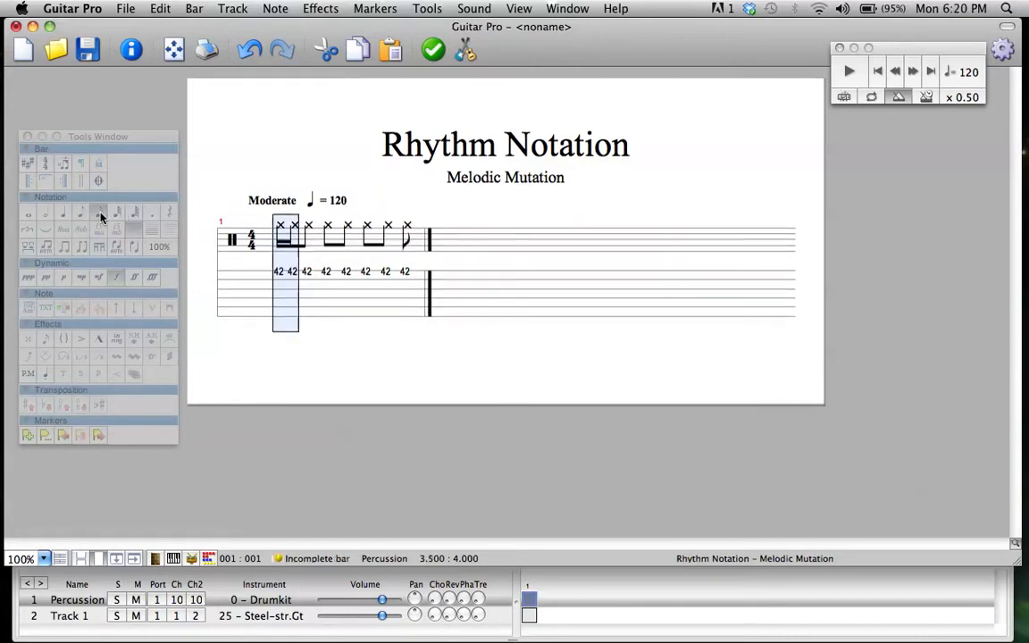
# Add an eighth rest after the last note to complete bar 1
pyautogui.click(310, 281)
pyautogui.click(282, 272)
pyautogui.moveTo(297, 272); pyautogui.dragTo(404, 273)
pyautogui.click(405, 289)
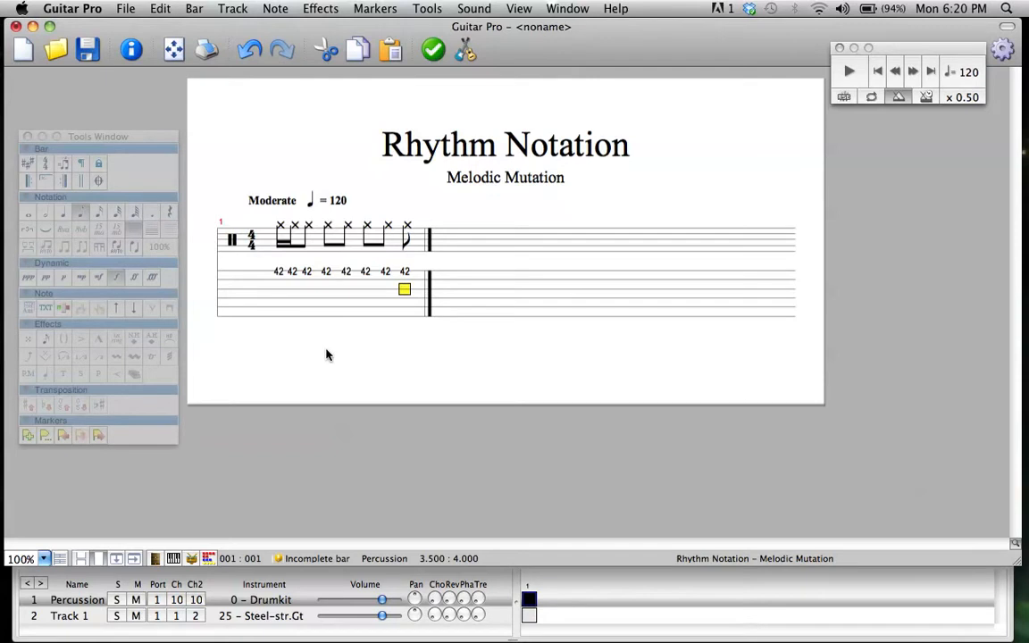
pyautogui.press('Right')
pyautogui.press('r')
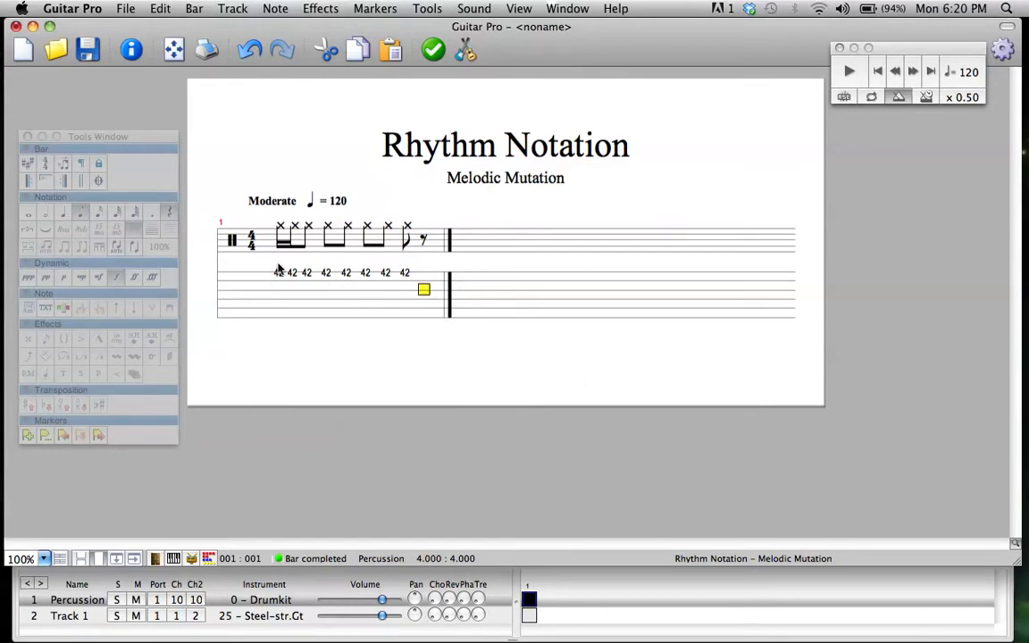
# Delete everything in bar 1 and refill it with four quarter-note hits of 42
pyautogui.moveTo(277, 271); pyautogui.dragTo(437, 271)
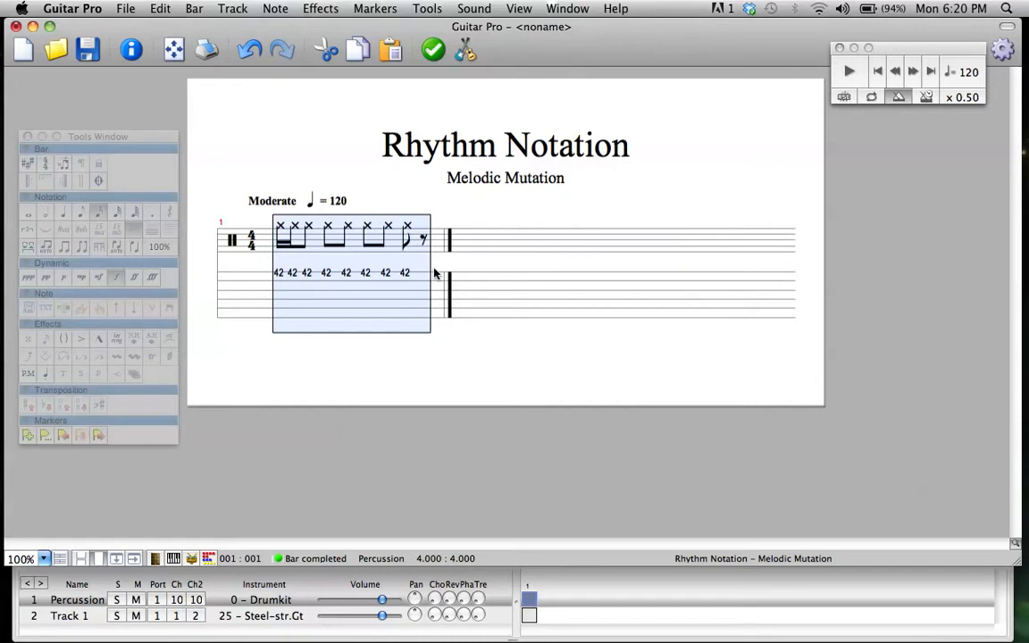
pyautogui.press('Delete')
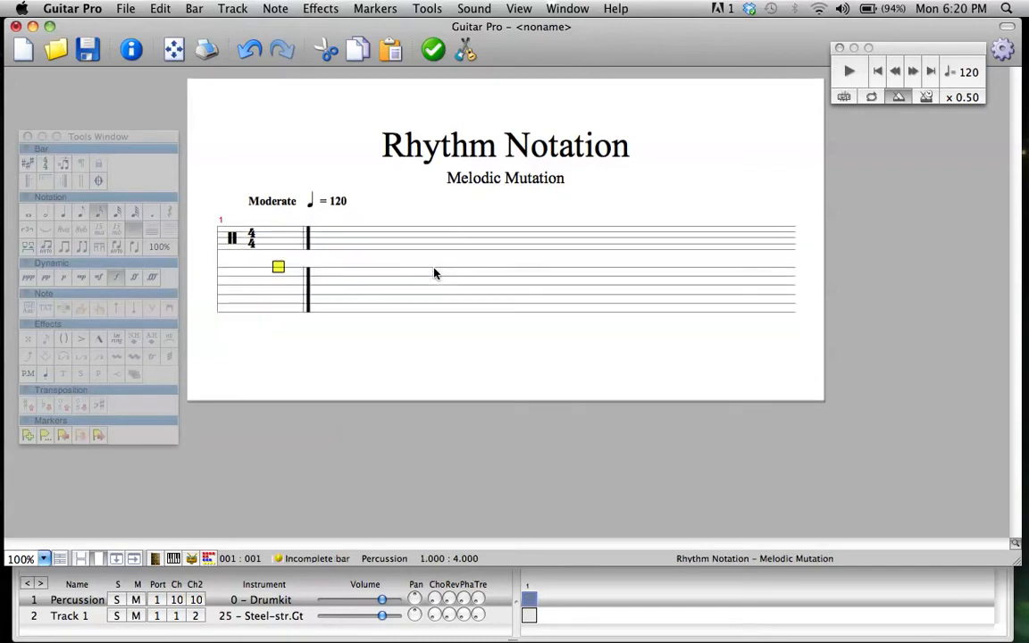
pyautogui.write('42')
pyautogui.press('Right')
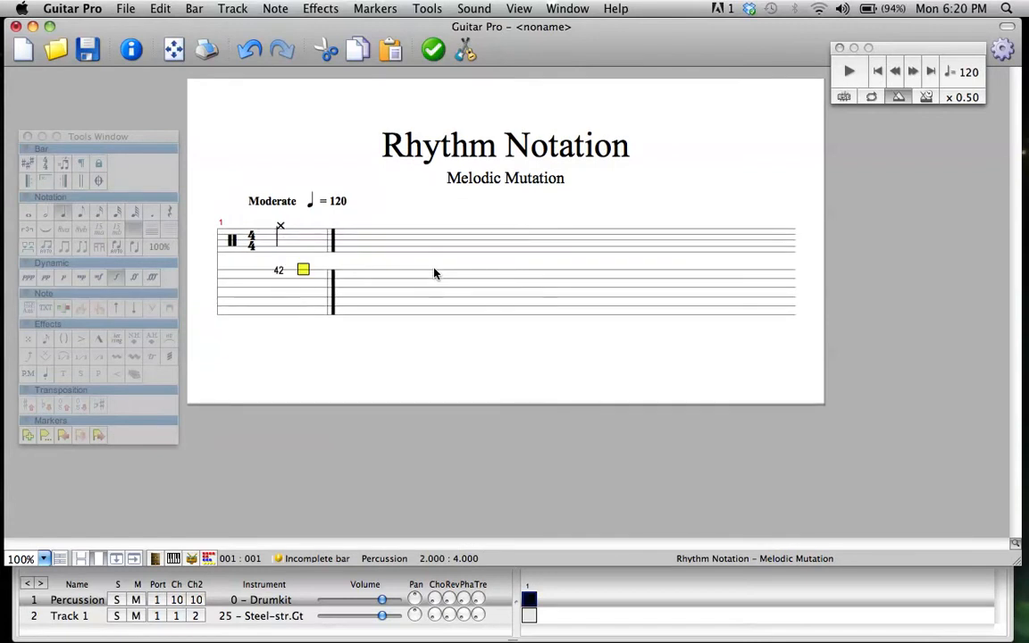
pyautogui.write('42')
pyautogui.press('Right')
pyautogui.write('42')
pyautogui.press('Right')
pyautogui.write('42')
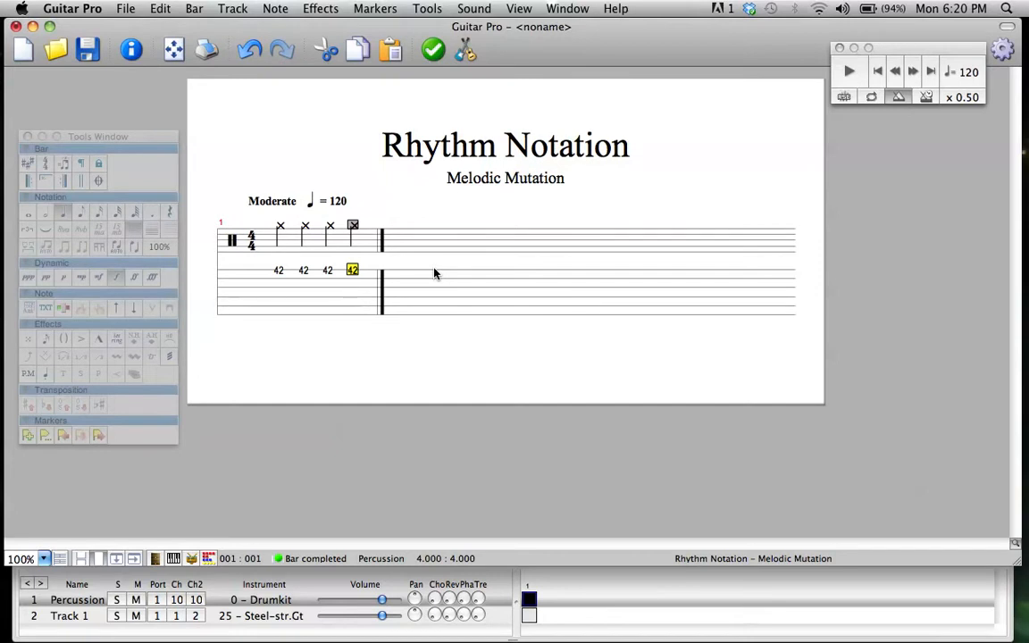
# Delete the last three quarter notes and turn the remaining hit of 42 into a pair of eighth notes
pyautogui.moveTo(275, 270); pyautogui.dragTo(369, 268)
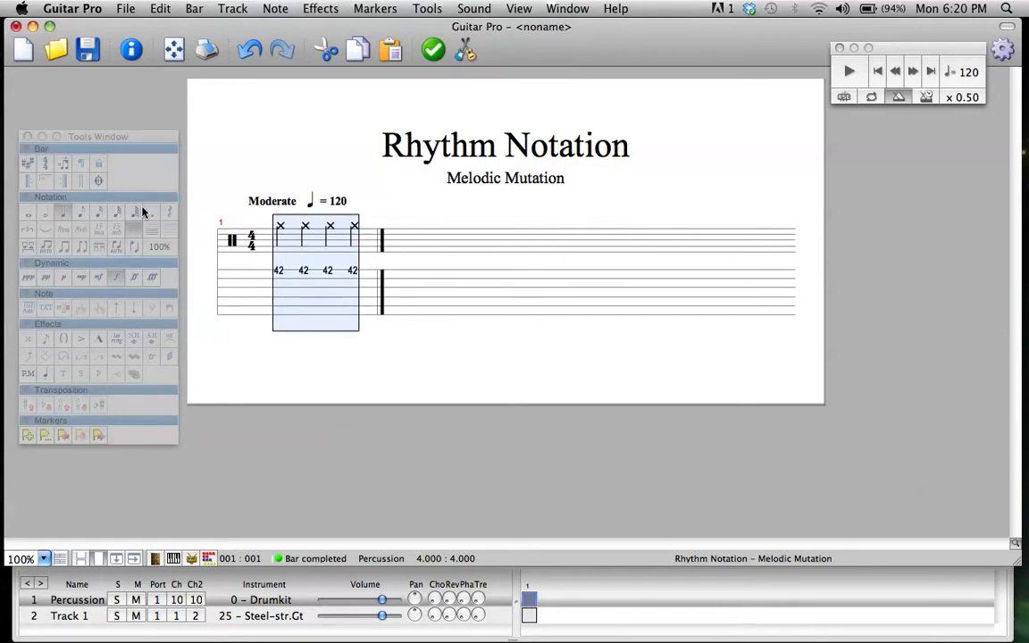
pyautogui.moveTo(353, 270); pyautogui.dragTo(306, 270)
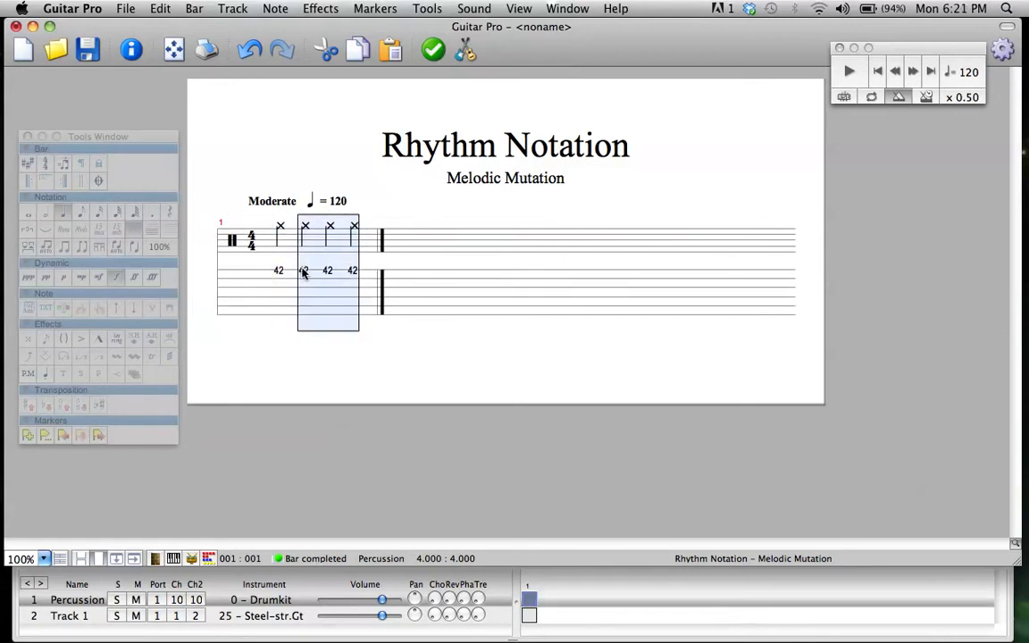
pyautogui.press('Delete')
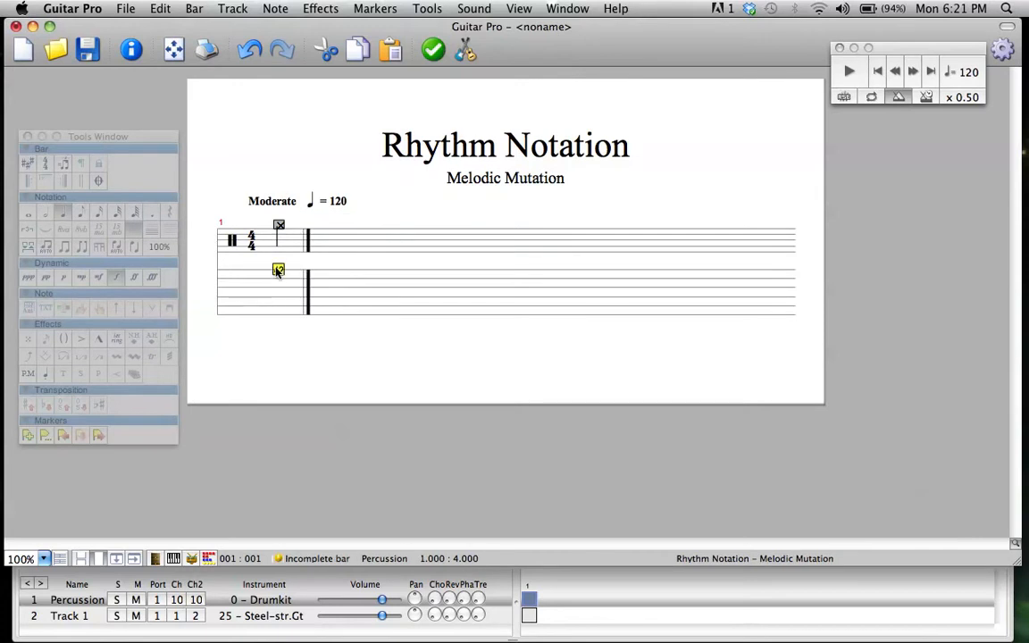
pyautogui.click(77, 217)
pyautogui.press('c')
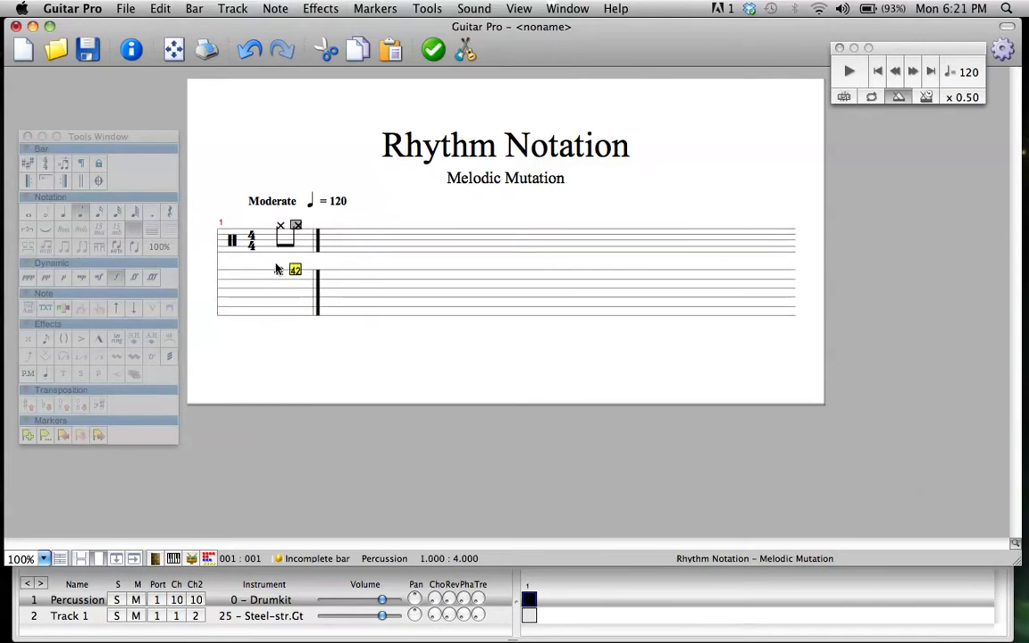
# Change the two eighth notes to sixteenth notes and add two more sixteenth-note hits of 42
pyautogui.moveTo(277, 270); pyautogui.dragTo(298, 270)
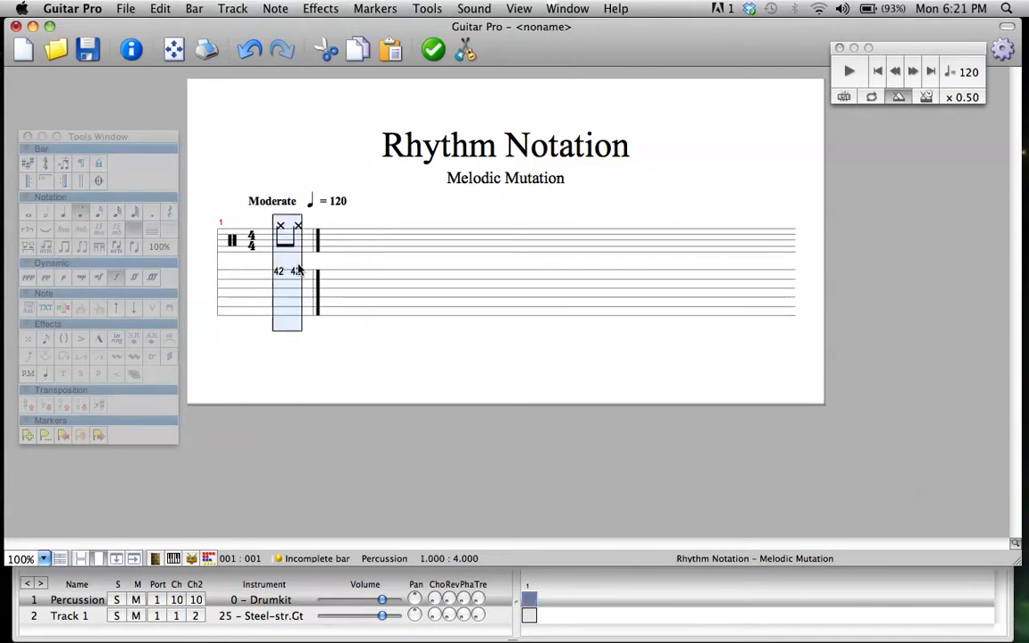
pyautogui.click(99, 214)
pyautogui.press('Right')
pyautogui.write('42')
pyautogui.press('Right')
pyautogui.write('42')
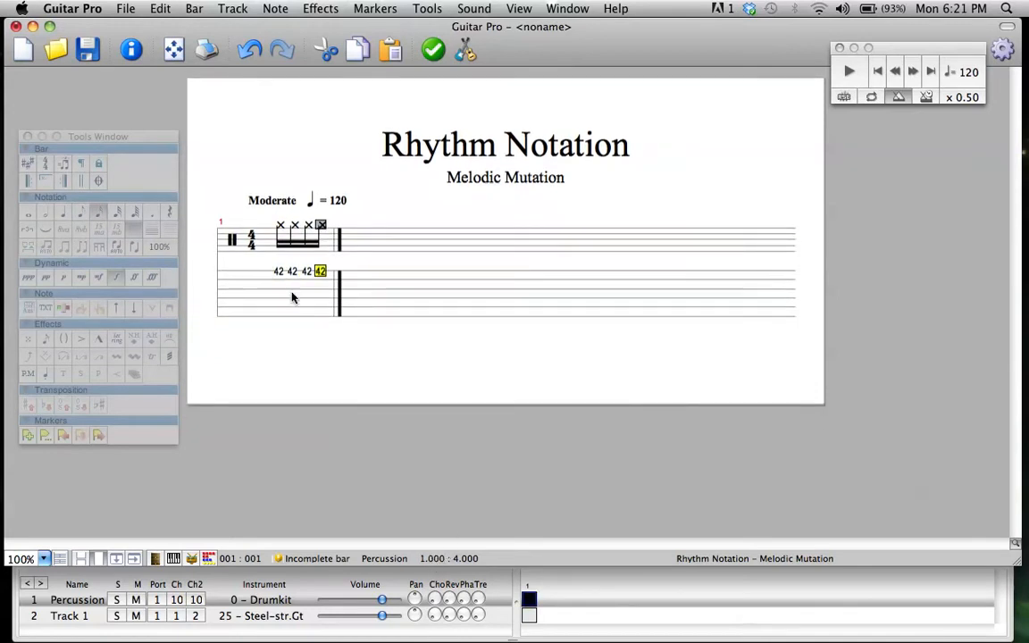
# Change the four sixteenth notes to thirty-second notes and add four more hits of 42 for a group of eight
pyautogui.moveTo(273, 271); pyautogui.dragTo(327, 270)
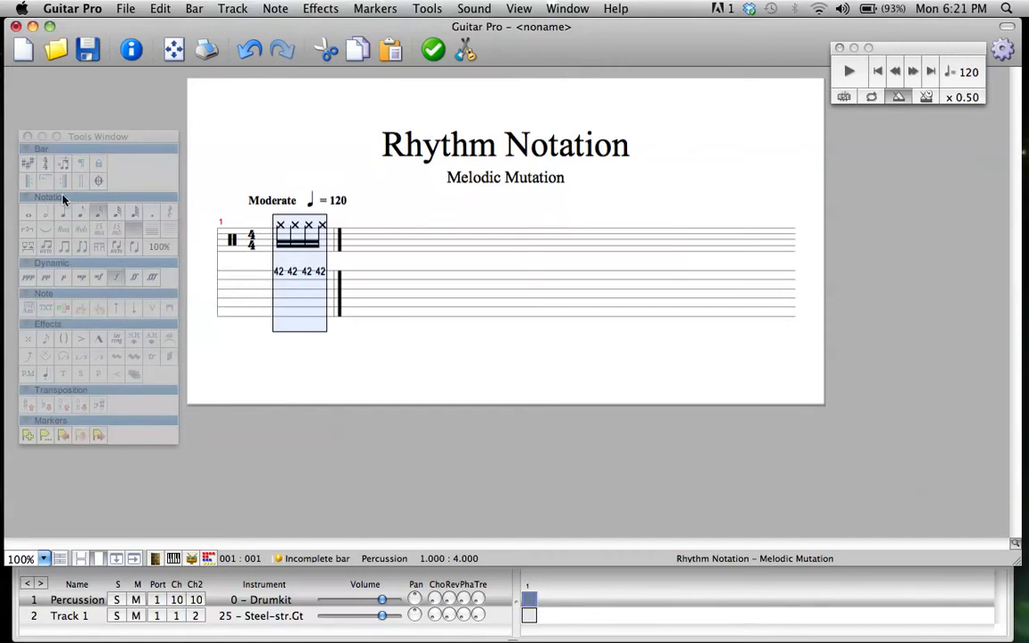
pyautogui.click(113, 216)
pyautogui.press('Right')
pyautogui.write('42')
pyautogui.press('Right')
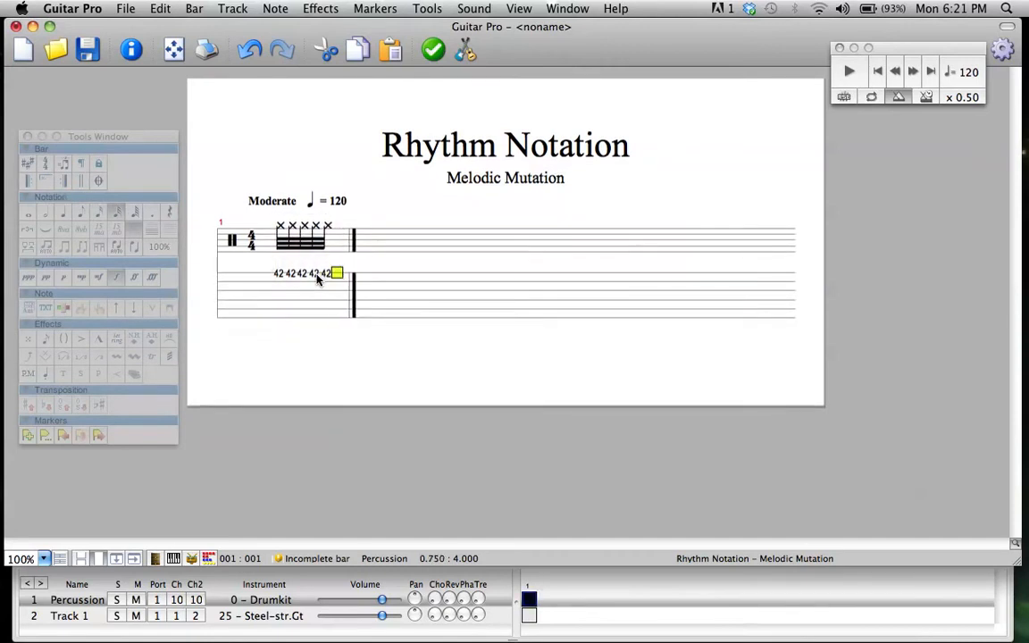
pyautogui.write('42')
pyautogui.press('Right')
pyautogui.write('42')
pyautogui.press('Right')
pyautogui.write('42')
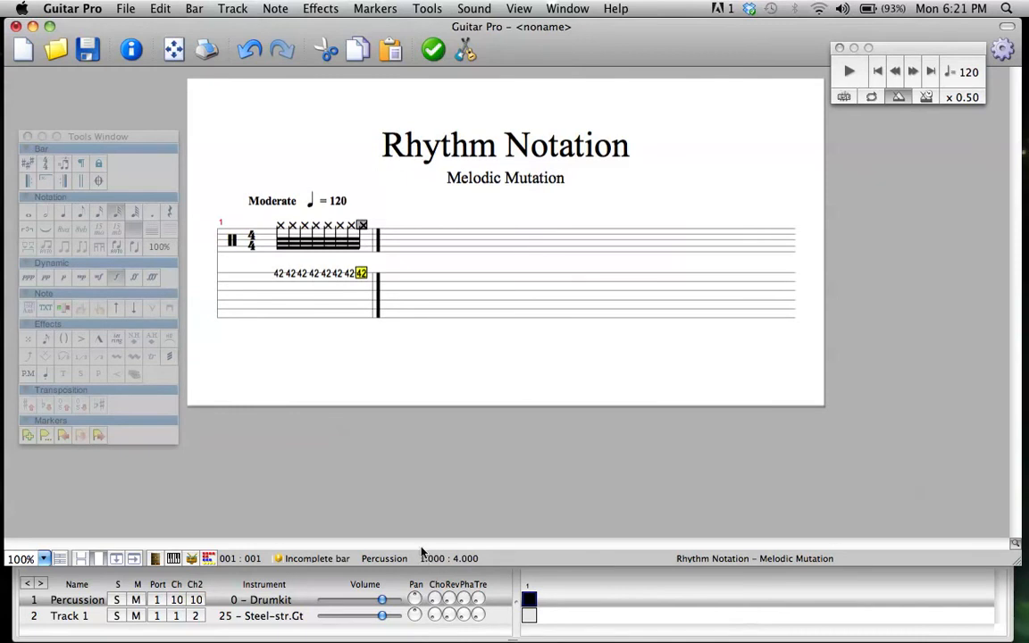
# Play the group of thirty-second notes from its first note and select the whole group
pyautogui.click(279, 272)
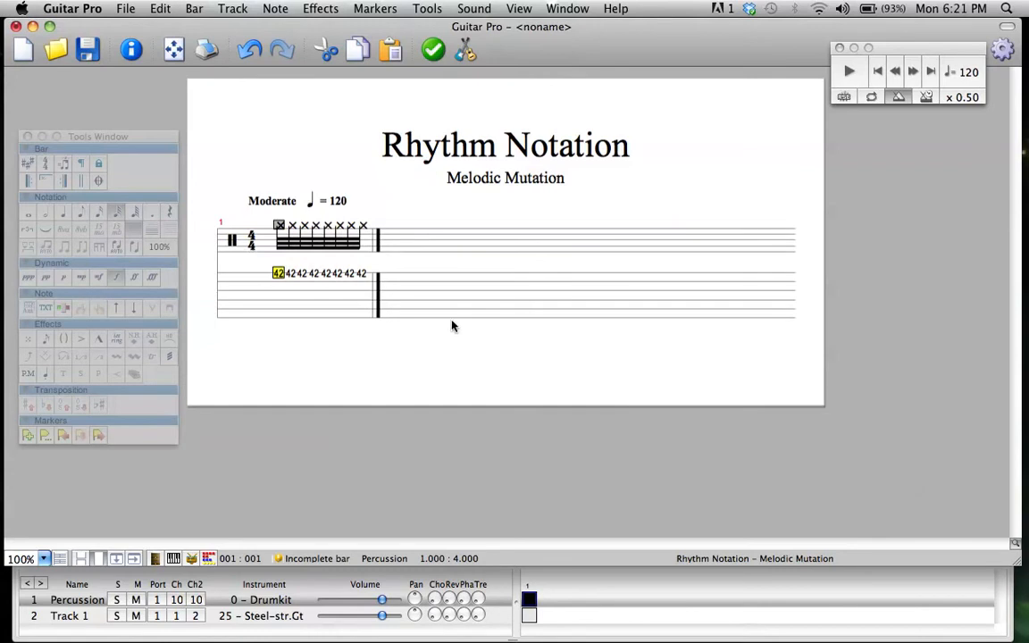
pyautogui.press('space')
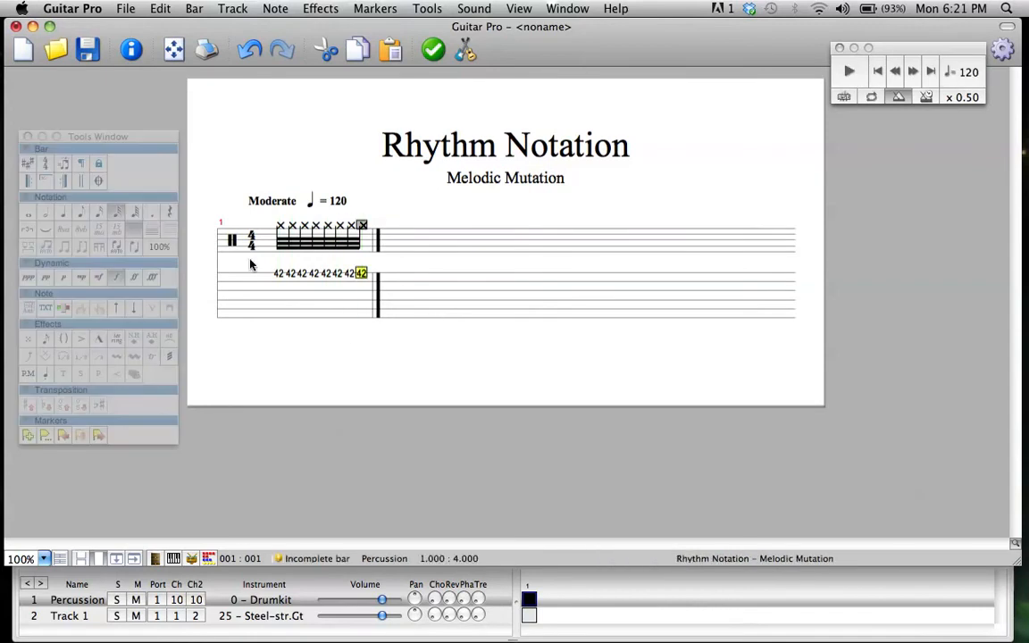
pyautogui.click(277, 273)
pyautogui.moveTo(277, 274); pyautogui.dragTo(364, 275)
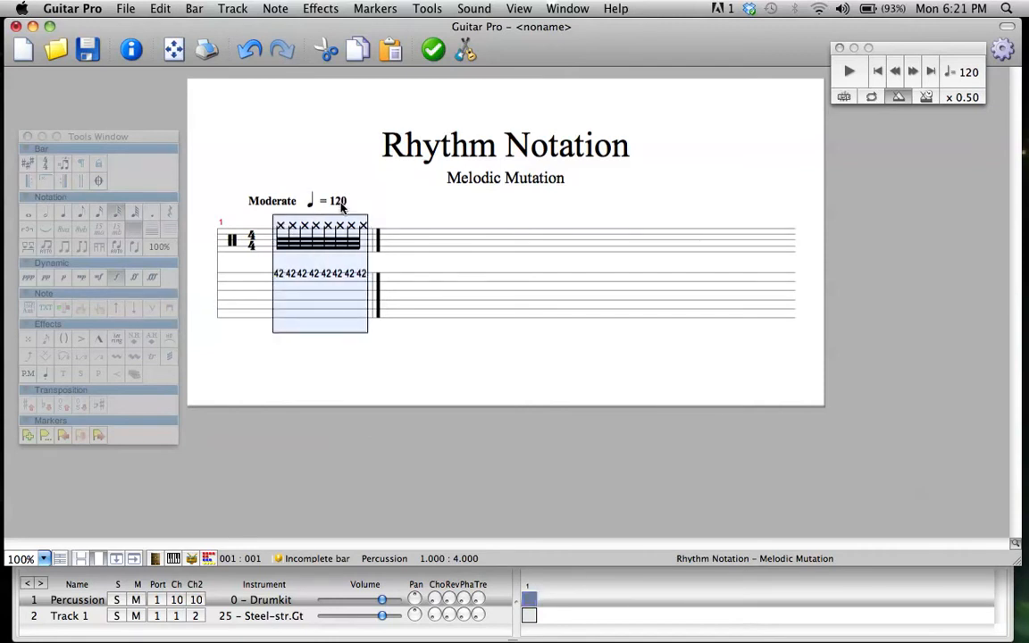
# Set the song tempo to 60 and play the thirty-second notes from the start of the bar
pyautogui.click(965, 71)
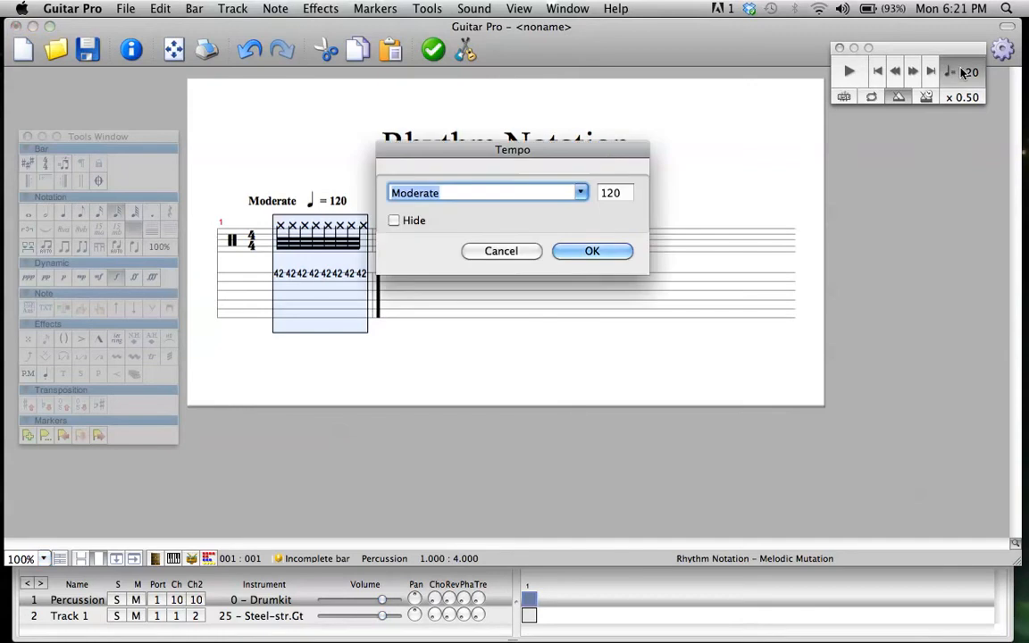
pyautogui.click(614, 193)
pyautogui.doubleClick(614, 194)
pyautogui.write('60')
pyautogui.press('Return')
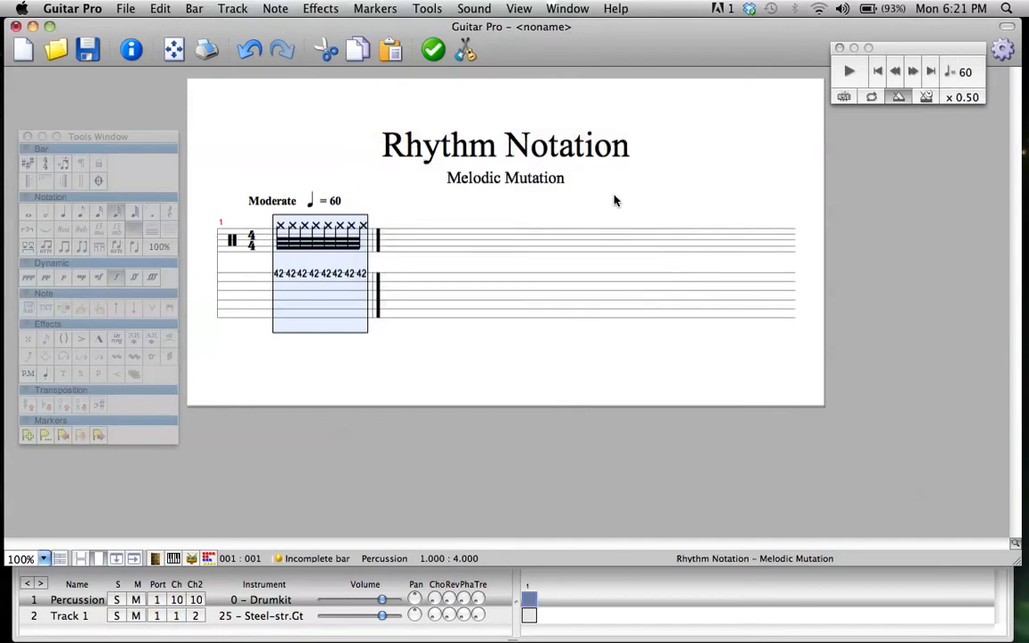
pyautogui.click(279, 279)
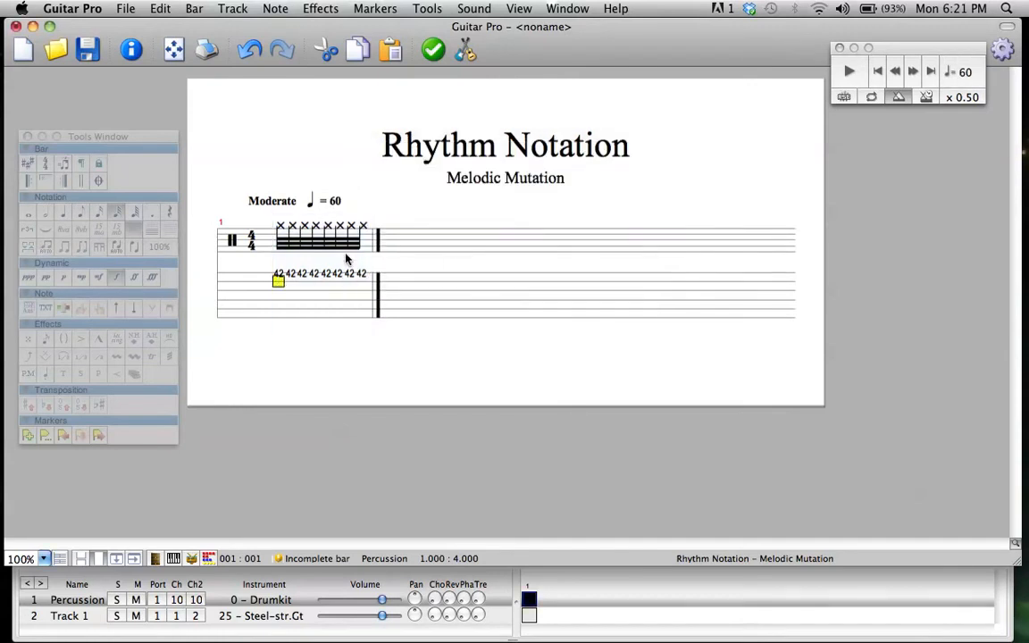
pyautogui.press('space')
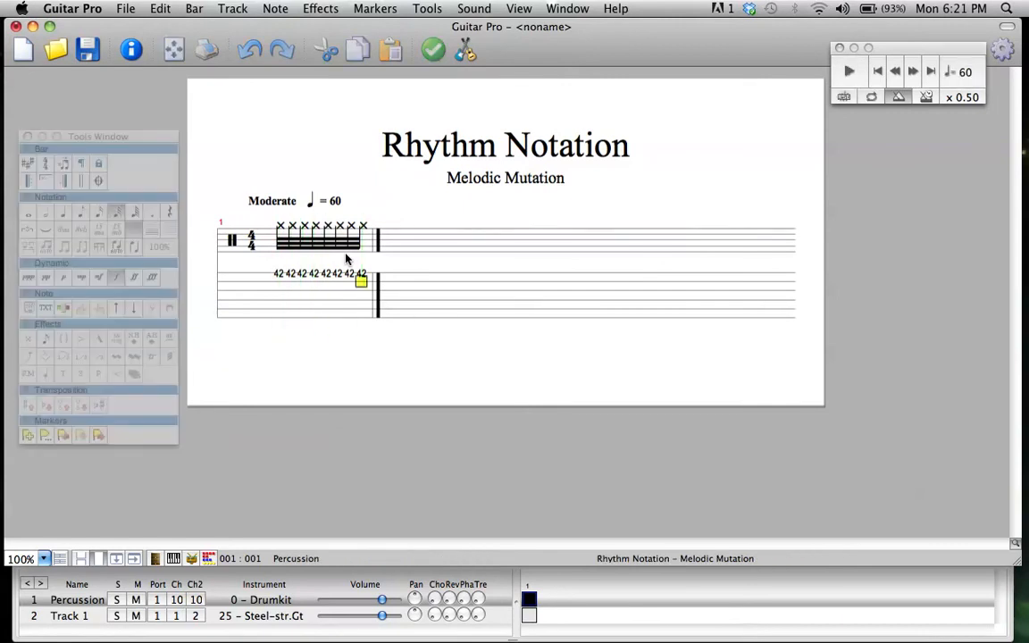
# Delete the group of eight thirty-second notes from the bar and set the song tempo to 120
pyautogui.moveTo(275, 277); pyautogui.dragTo(366, 282)
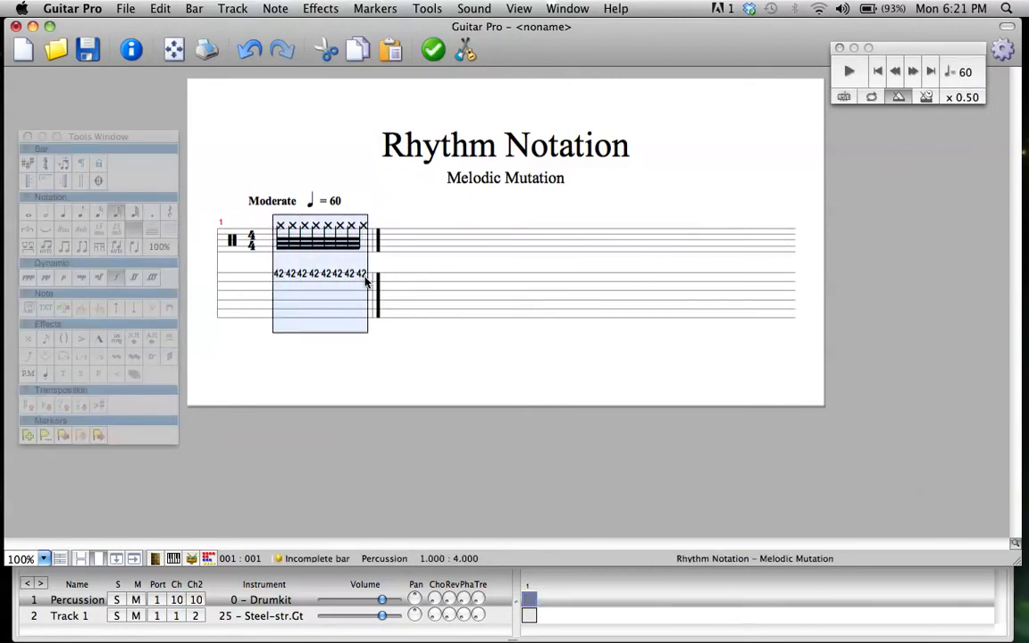
pyautogui.press('Delete')
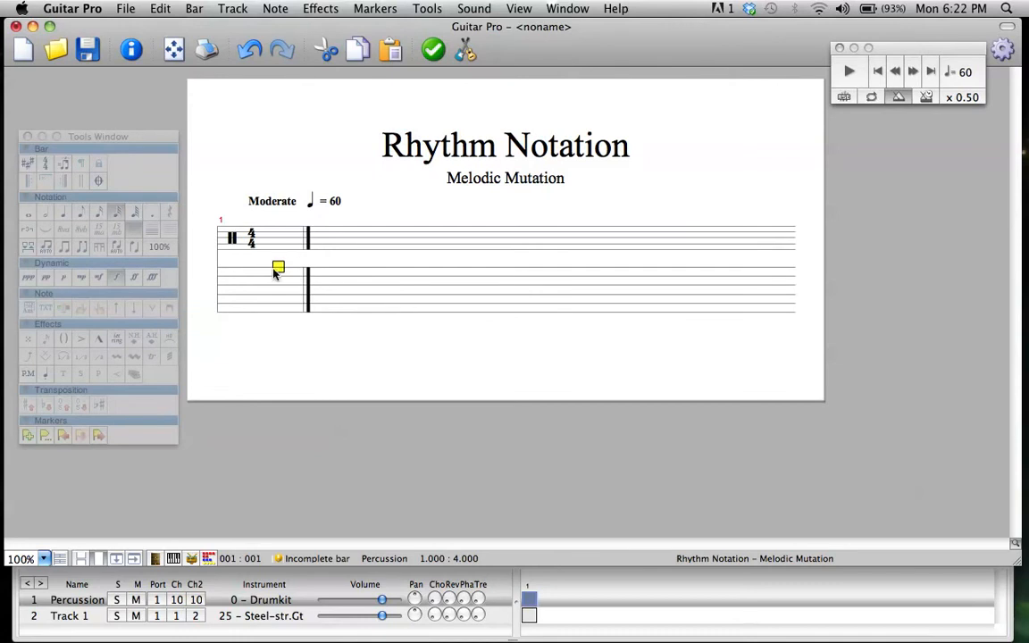
pyautogui.click(960, 73)
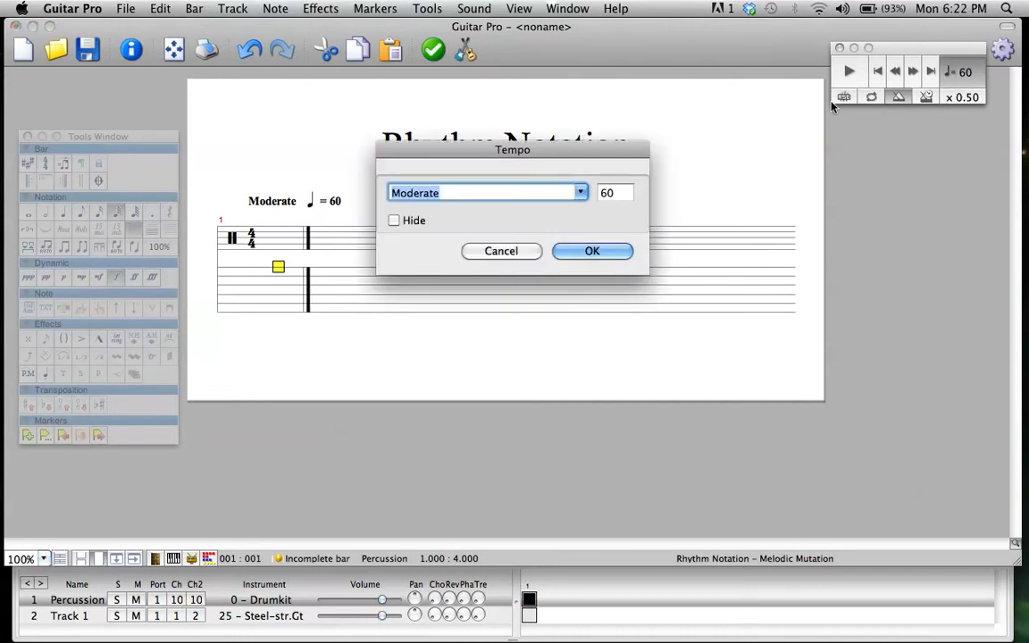
pyautogui.press('Tab')
pyautogui.write('120')
pyautogui.press('Return')
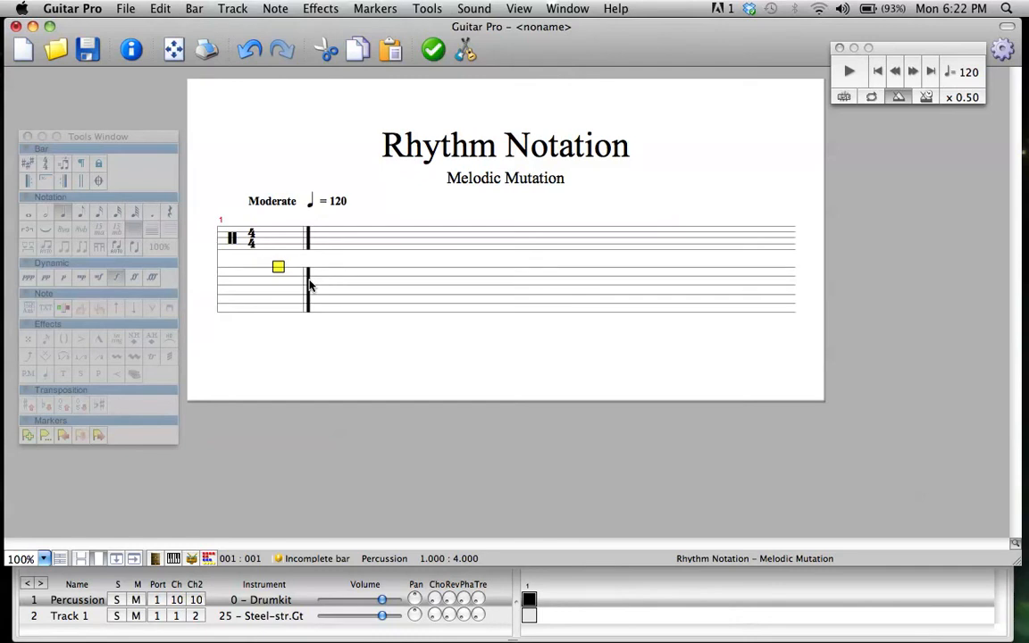
# Fill the empty bar with eight eighth-note hits of 42 on the first string line
pyautogui.write('42')
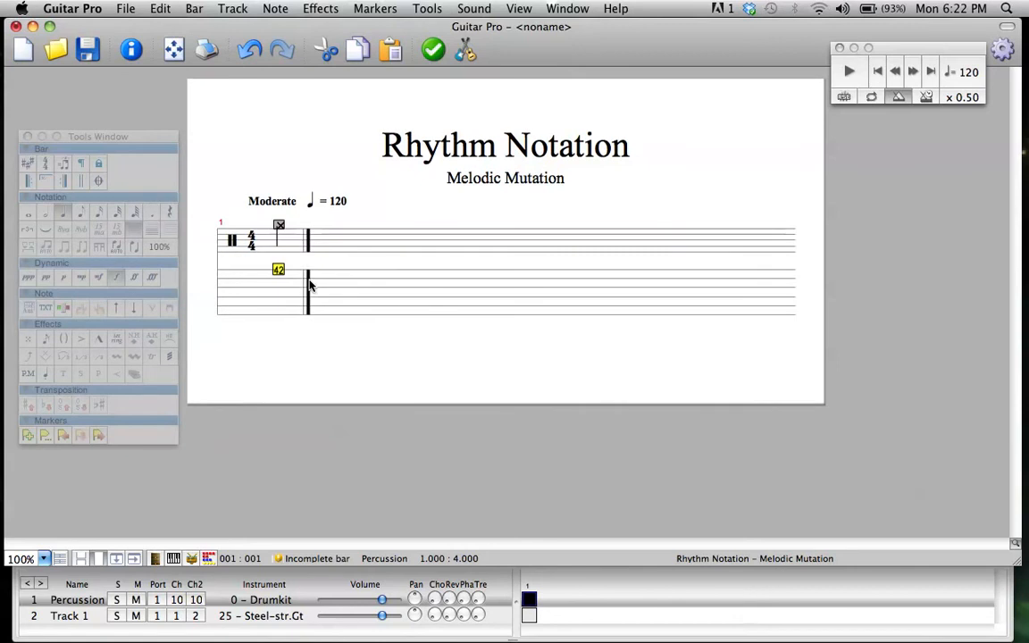
pyautogui.click(82, 212)
pyautogui.press('Right')
pyautogui.write('42')
pyautogui.press('Right')
pyautogui.write('42')
pyautogui.press('Right')
pyautogui.write('42')
pyautogui.press('Right')
pyautogui.press('4')
pyautogui.press('2')
pyautogui.press('Right')
pyautogui.press('4')
pyautogui.press('2')
pyautogui.press('Right')
pyautogui.write('42')
pyautogui.press('Right')
pyautogui.write('42')
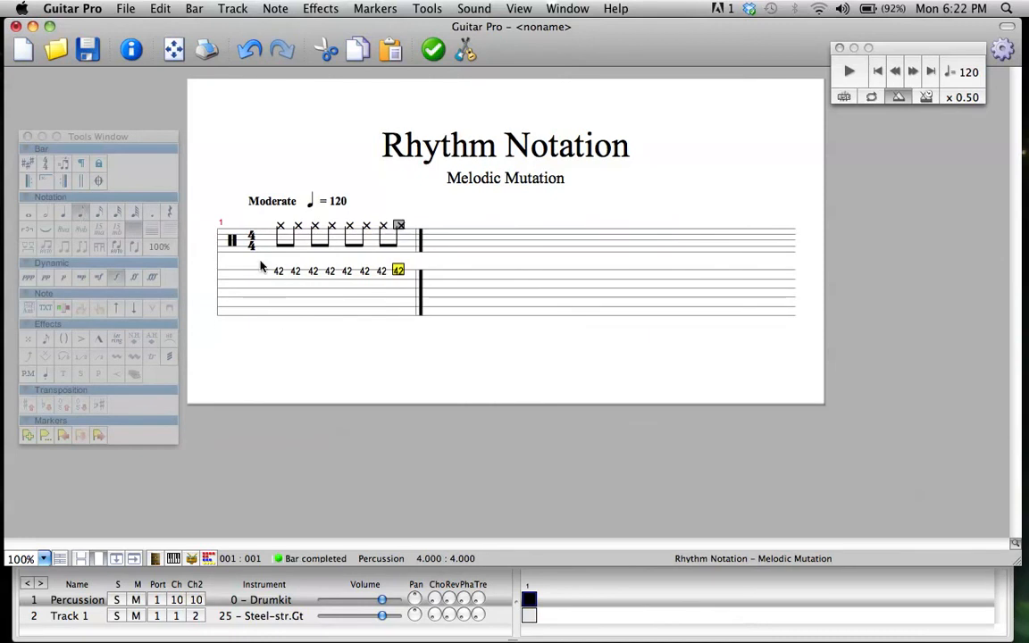
# Change the two eighth notes on beat three to sixteenth notes
pyautogui.moveTo(278, 271); pyautogui.dragTo(399, 275)
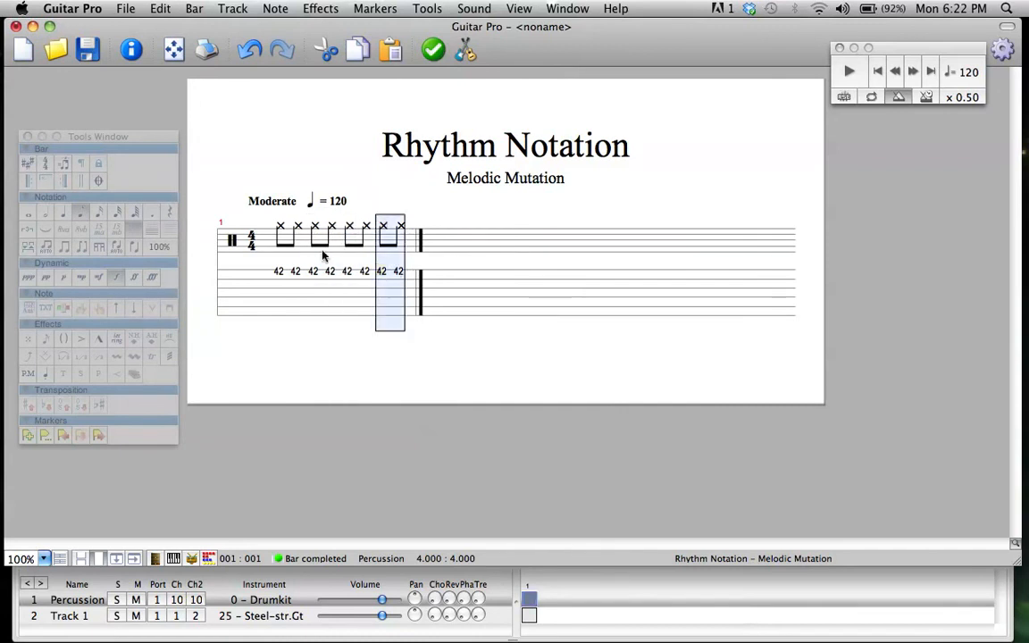
pyautogui.click(275, 273)
pyautogui.click(313, 273)
pyautogui.click(347, 273)
pyautogui.click(382, 273)
pyautogui.moveTo(346, 273); pyautogui.dragTo(363, 273)
pyautogui.press('-')
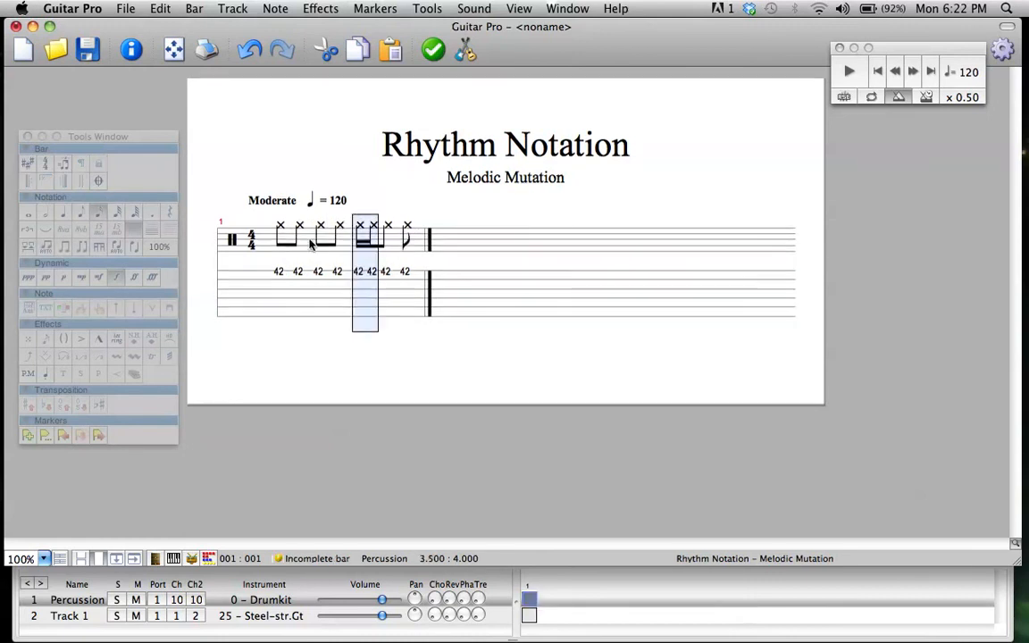
# Insert two more hits of 42 after the sixteenth notes and make them sixteenths, forming a group of four on beat three
pyautogui.click(387, 275)
pyautogui.press('Insert')
pyautogui.press('Insert')
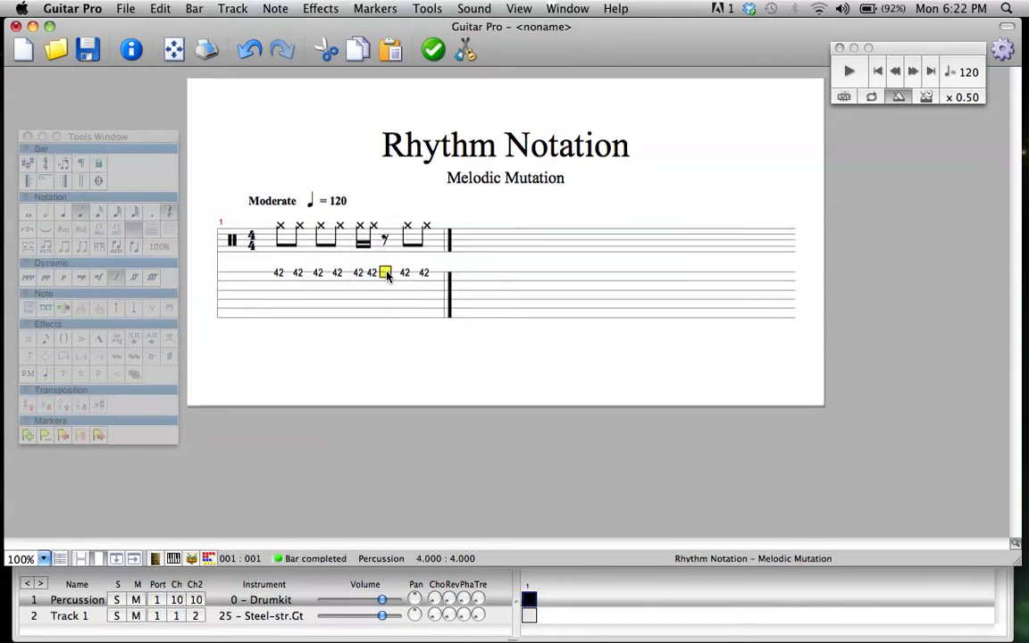
pyautogui.write('42')
pyautogui.press('Right')
pyautogui.write('42')
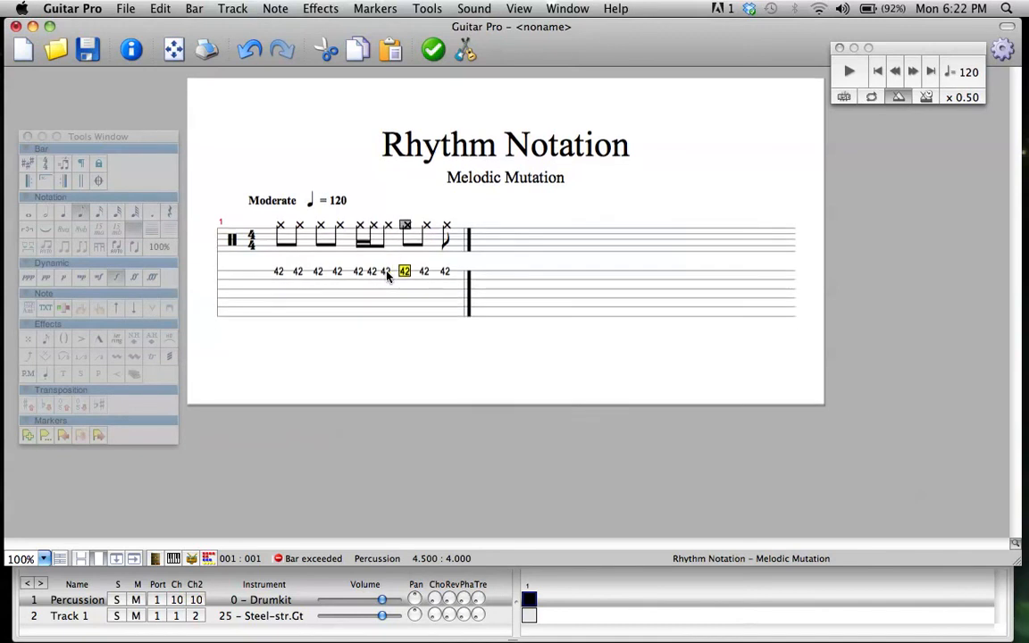
pyautogui.moveTo(387, 274); pyautogui.dragTo(410, 275)
pyautogui.click(100, 212)
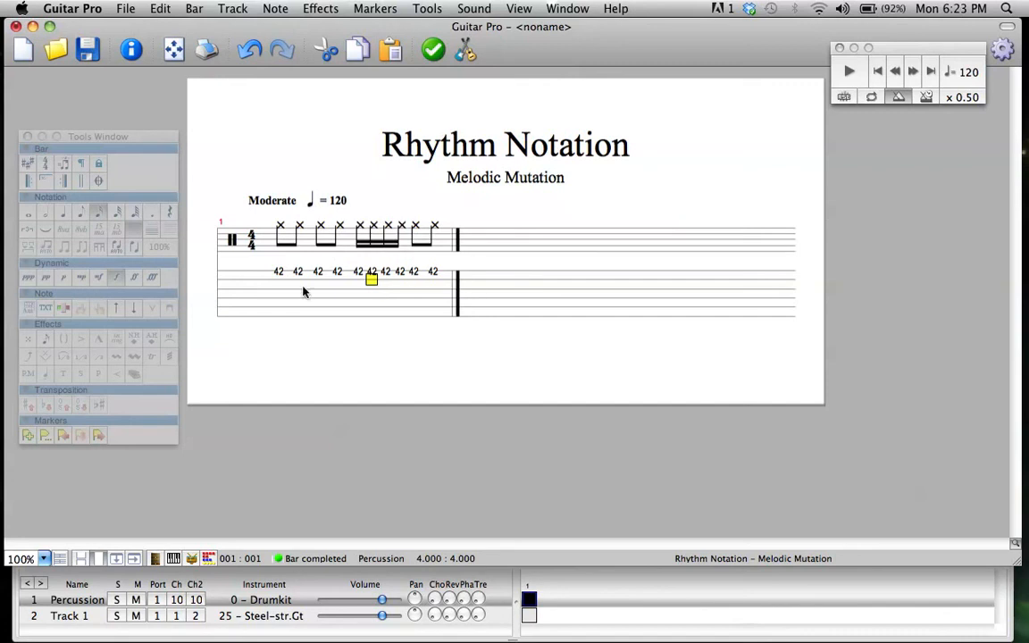
# Play the mixed eighth- and sixteenth-note bar from its first note and stop at the end
pyautogui.click(278, 271)
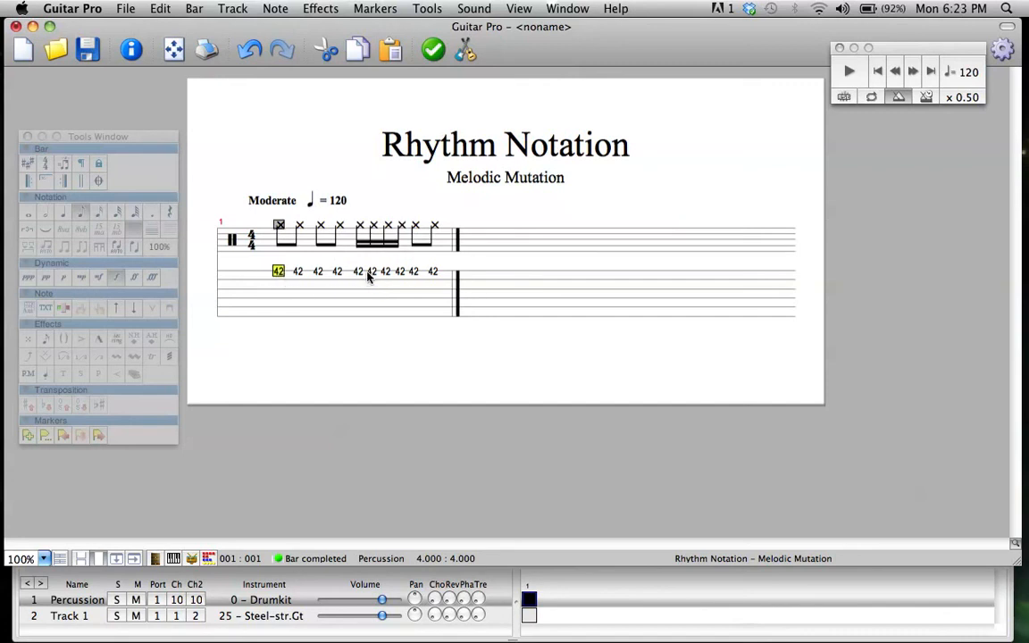
pyautogui.press('space')
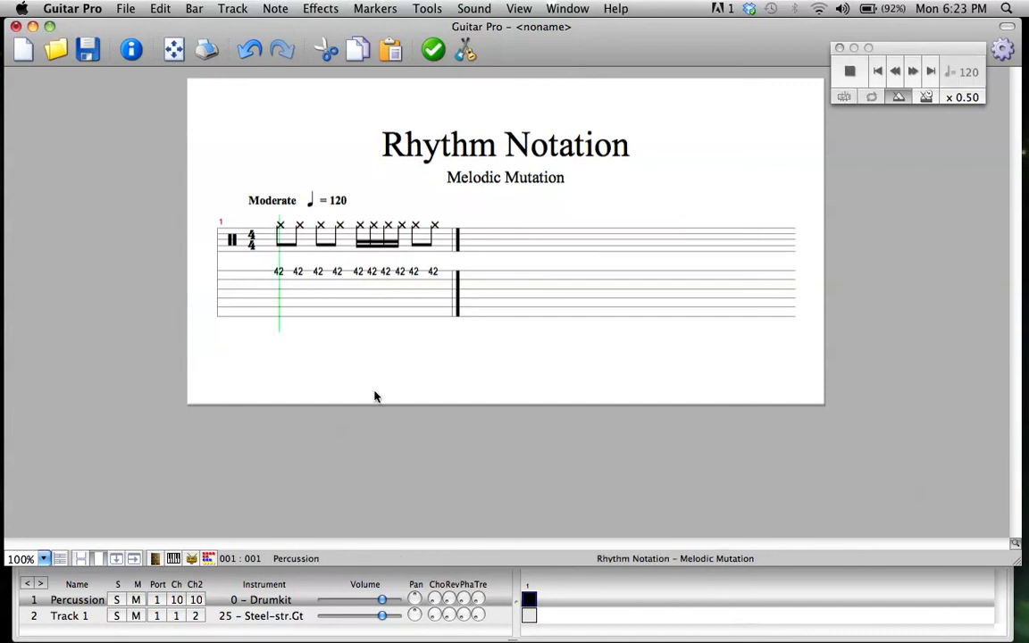
pyautogui.press('space')
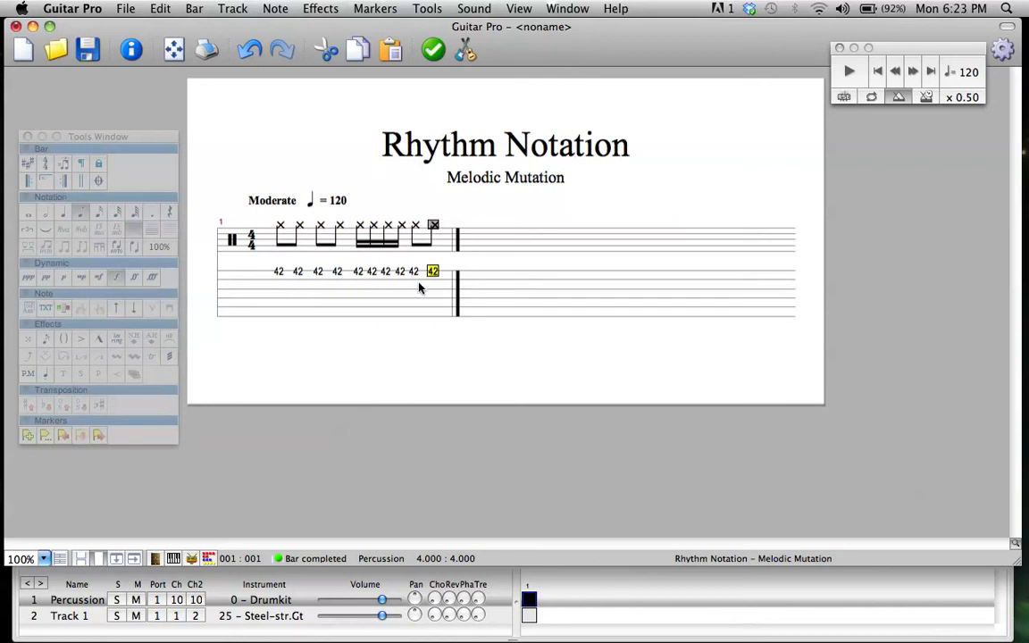
# Select all the notes in the bar and delete them to leave it empty
pyautogui.click(278, 270)
pyautogui.moveTo(278, 272); pyautogui.dragTo(444, 277)
pyautogui.press('Delete')
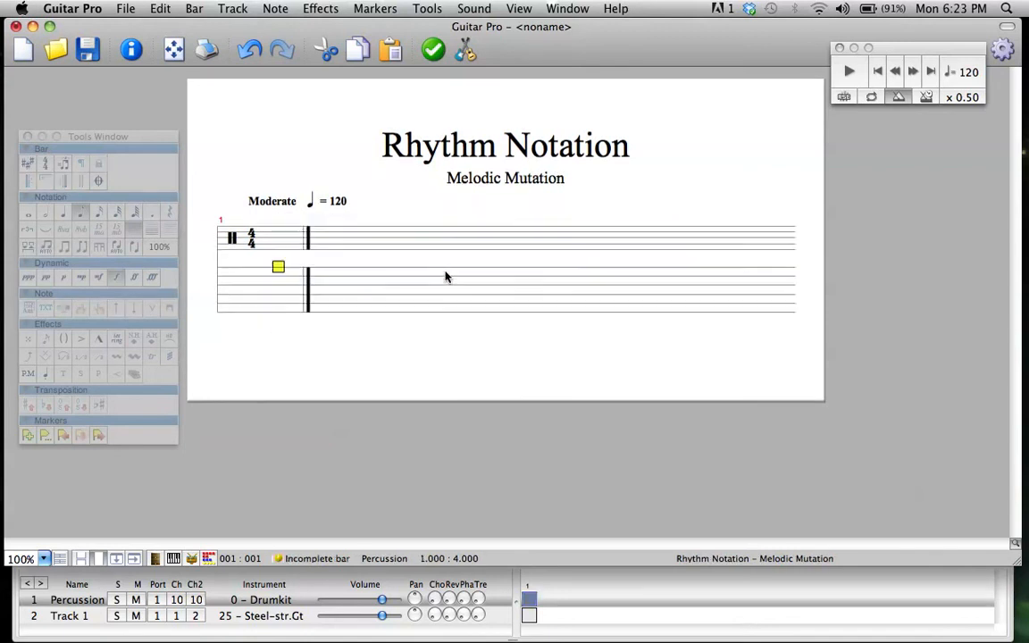